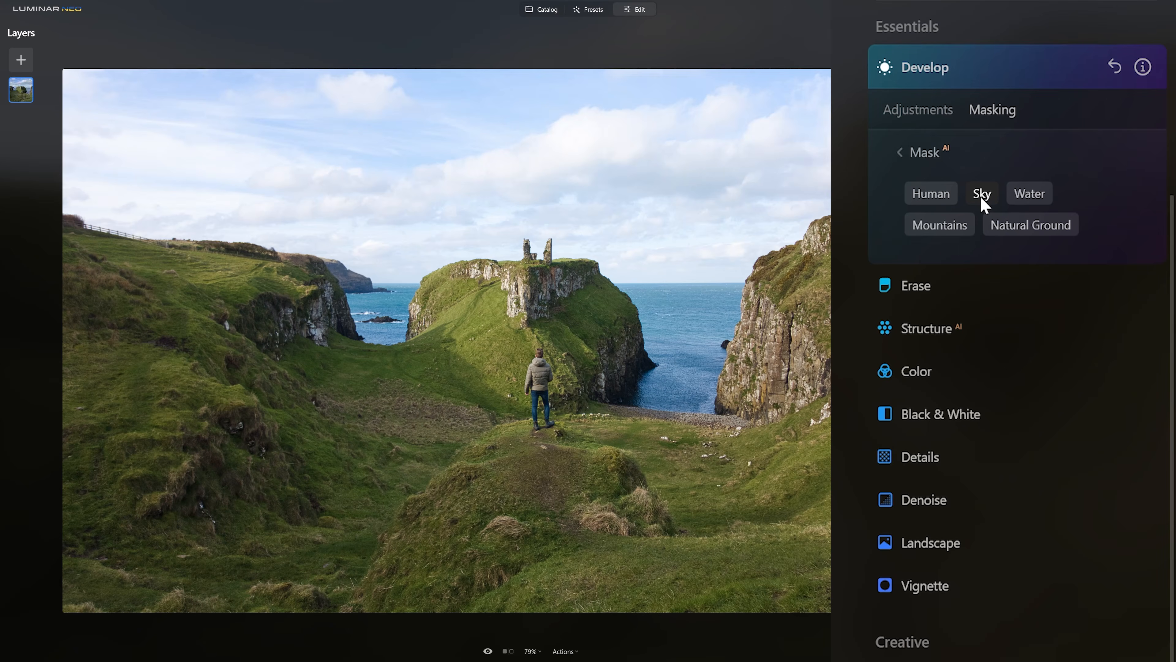
Mask the Develop adjustments to the sky with the AI Sky mask and lower Highlights.
left_click(981, 194)
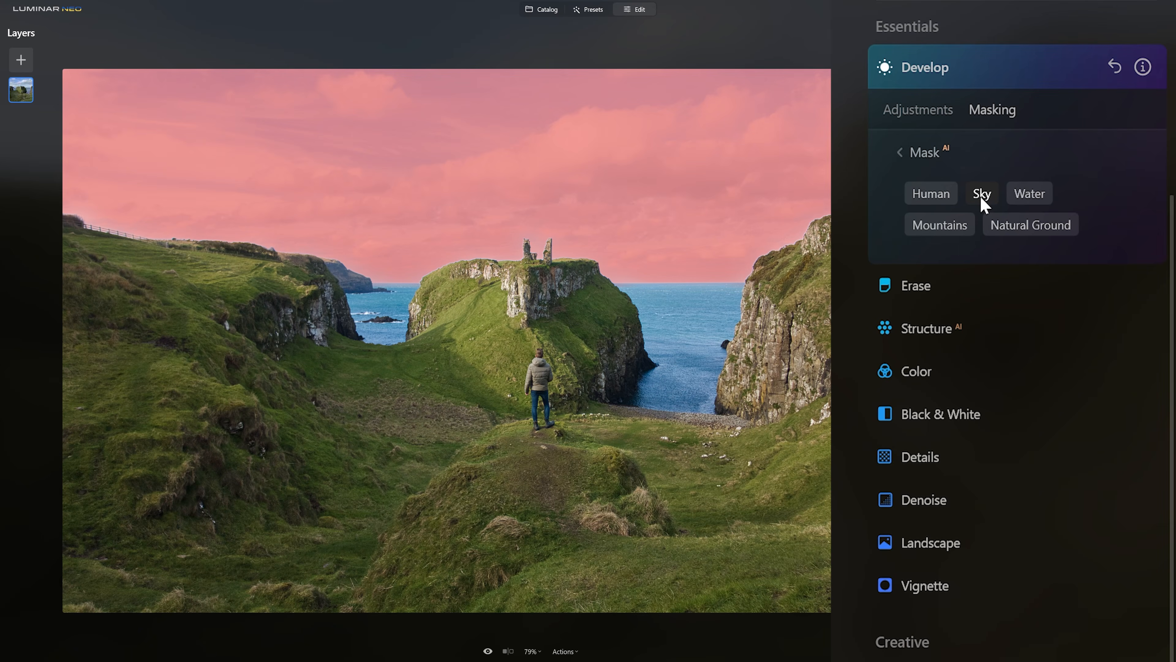
left_click(930, 113)
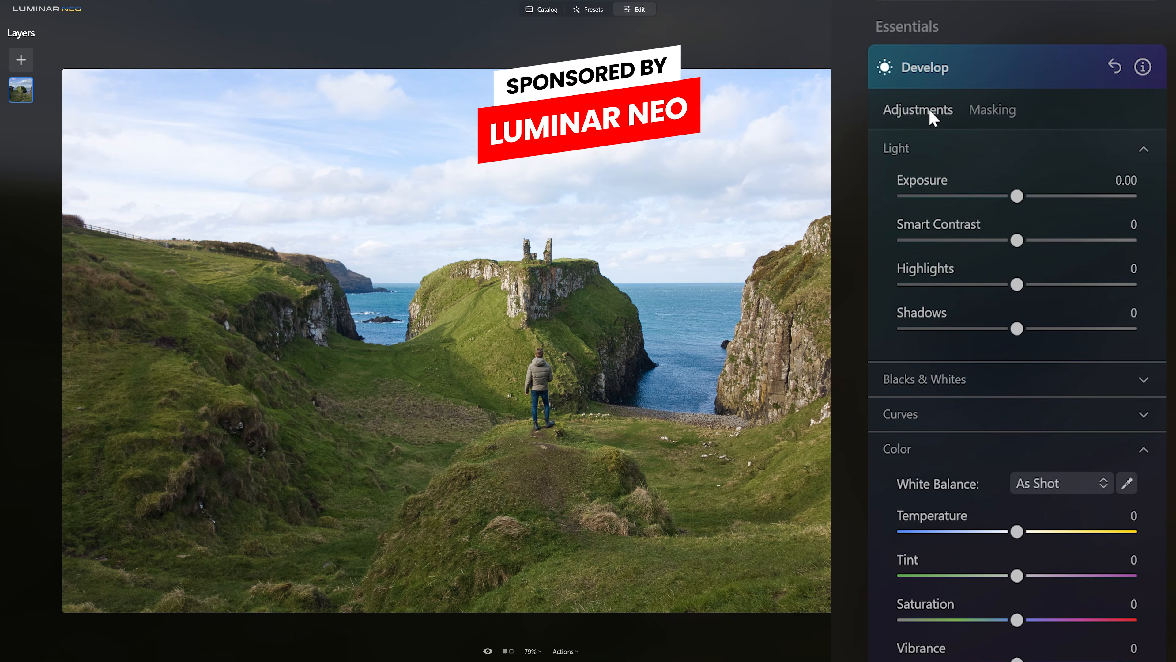
left_click_drag(1017, 284, 937, 284)
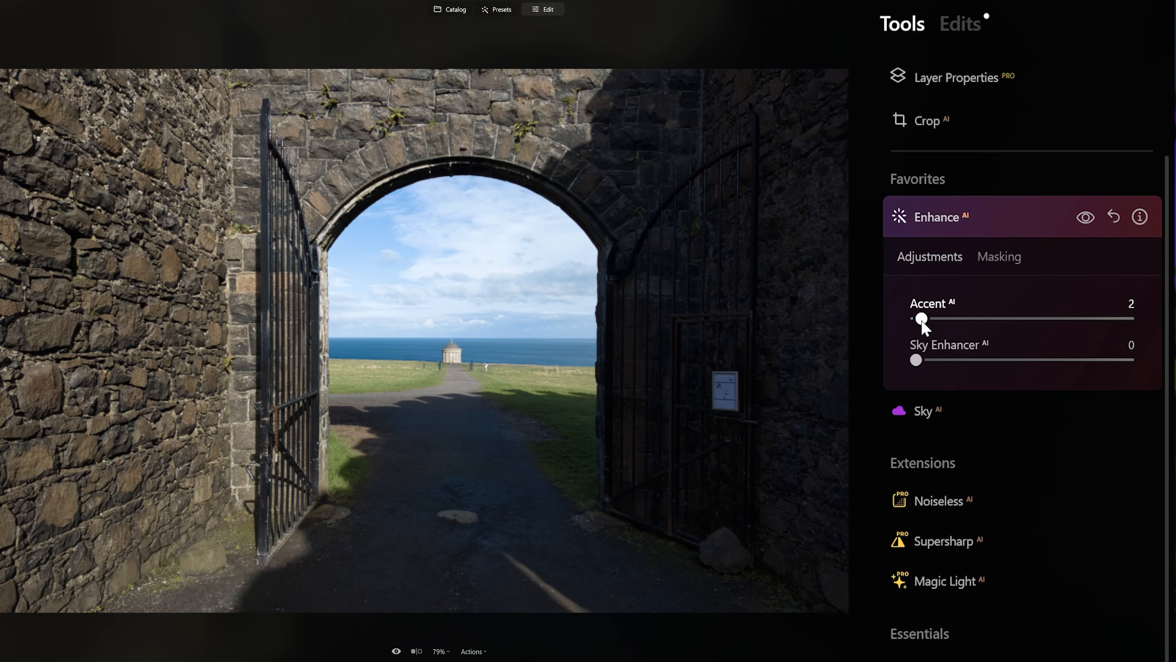
Set the Accent slider of the Enhance AI tool to 50.
left_click_drag(918, 319, 1141, 325)
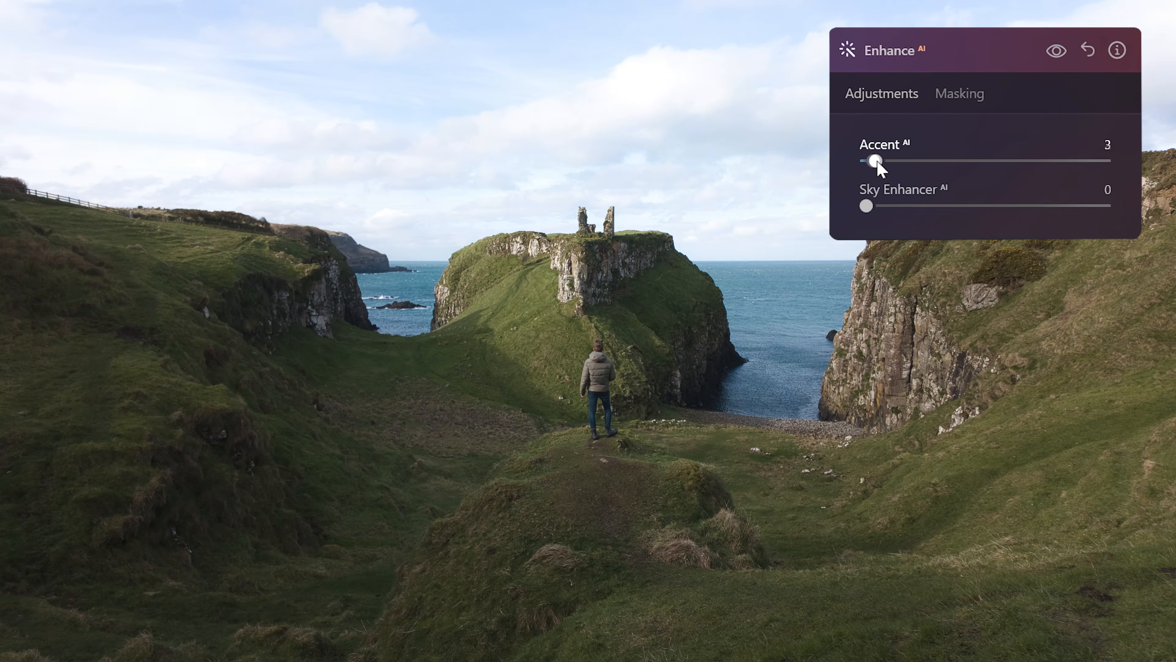
left_click_drag(872, 161, 988, 163)
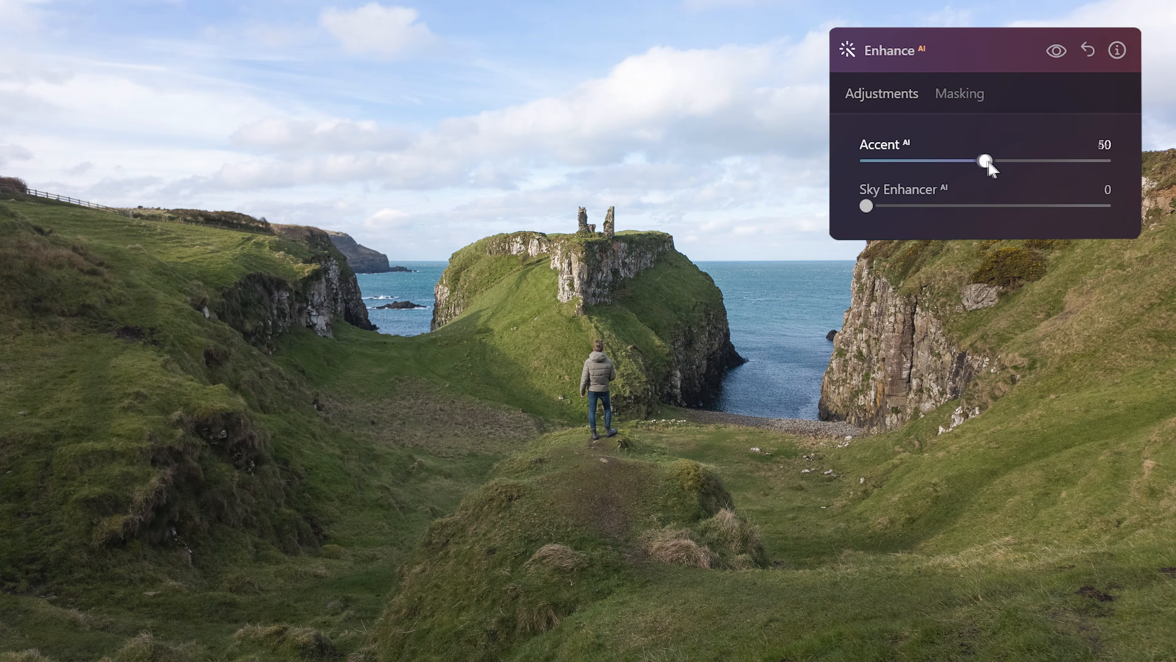
left_click_drag(1059, 167, 1065, 169)
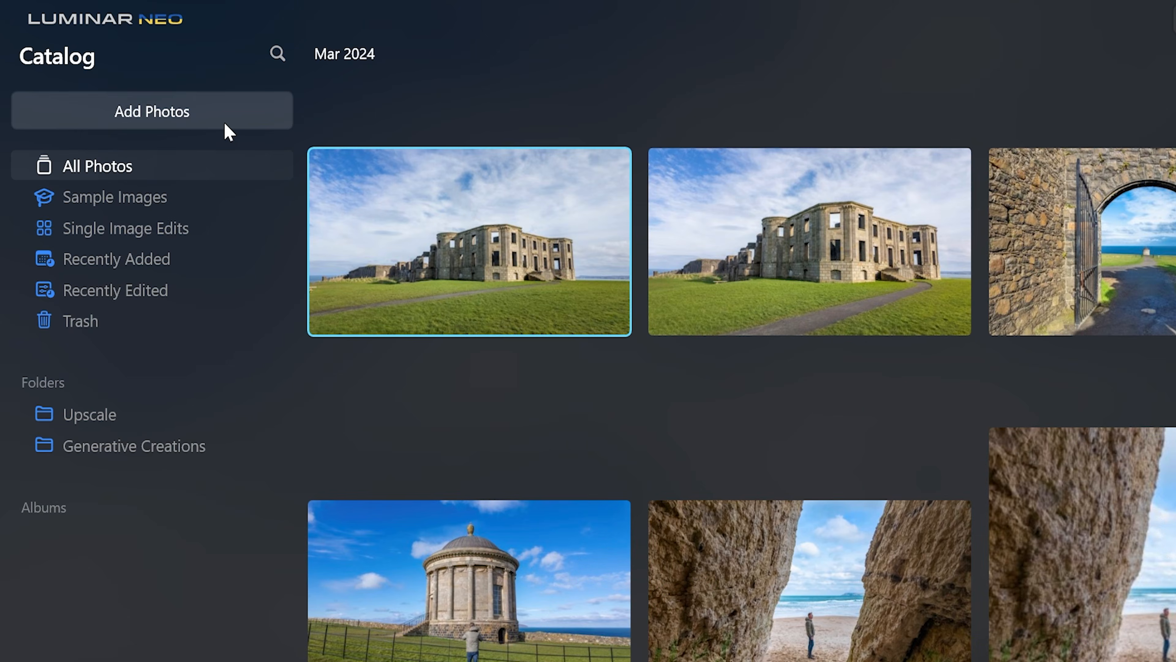
Add all the DJI Pocket 3 DNG photos from the Photo folder to the catalog.
left_click(133, 73)
left_click(222, 181)
left_click(383, 167)
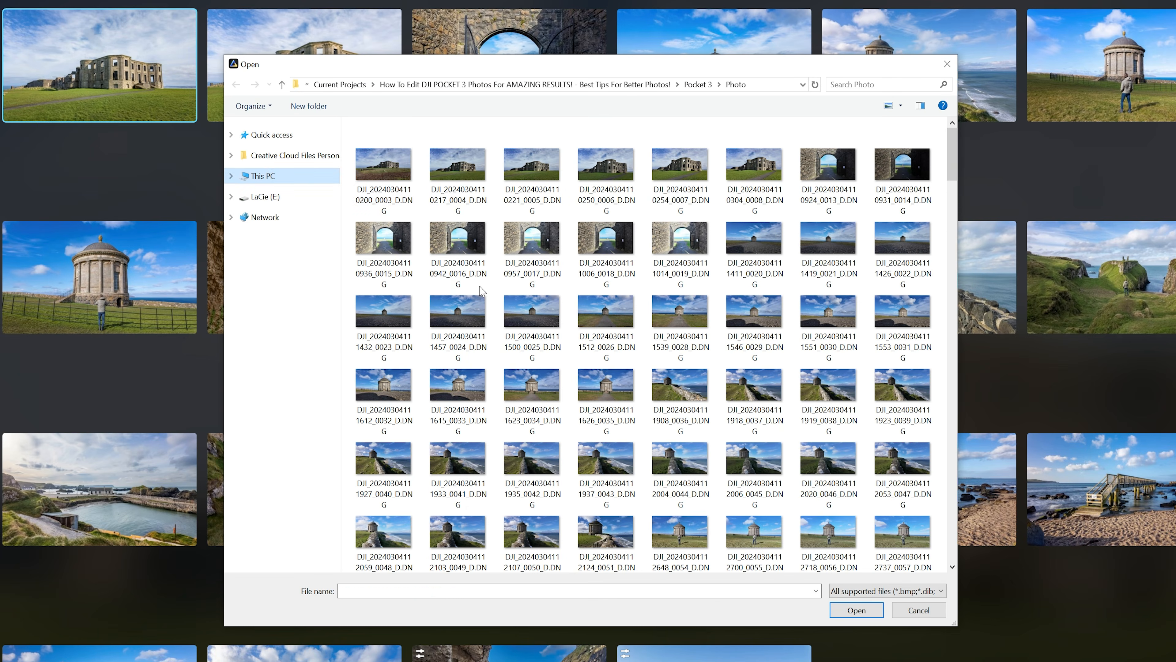
left_click(885, 529, "shift")
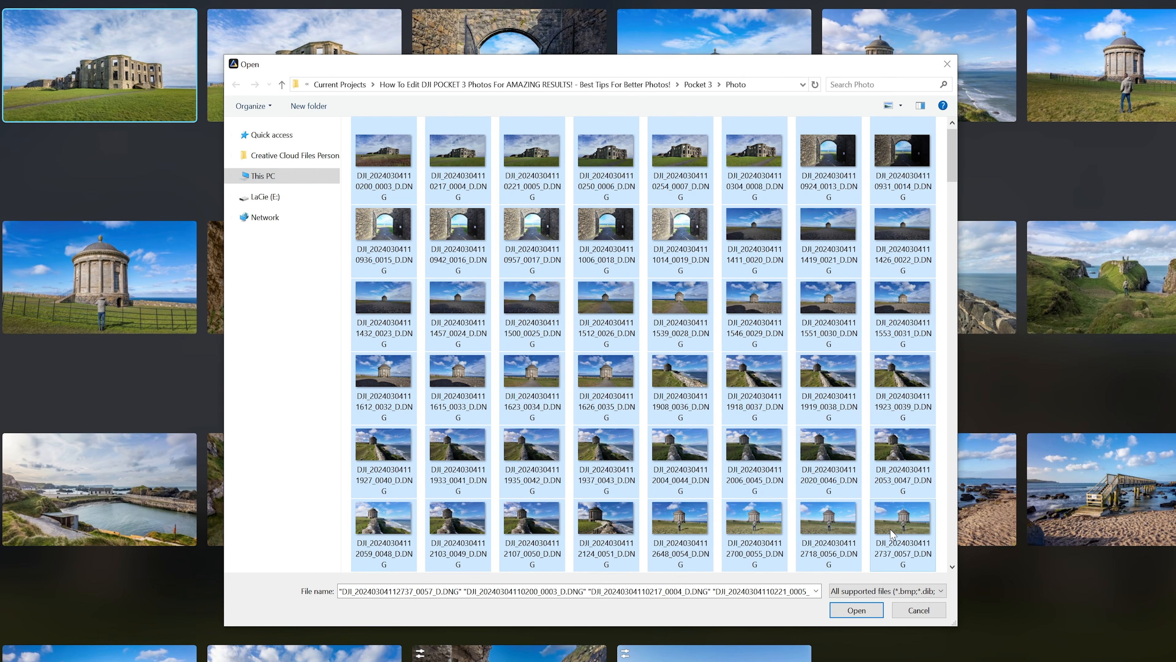
left_click(856, 610)
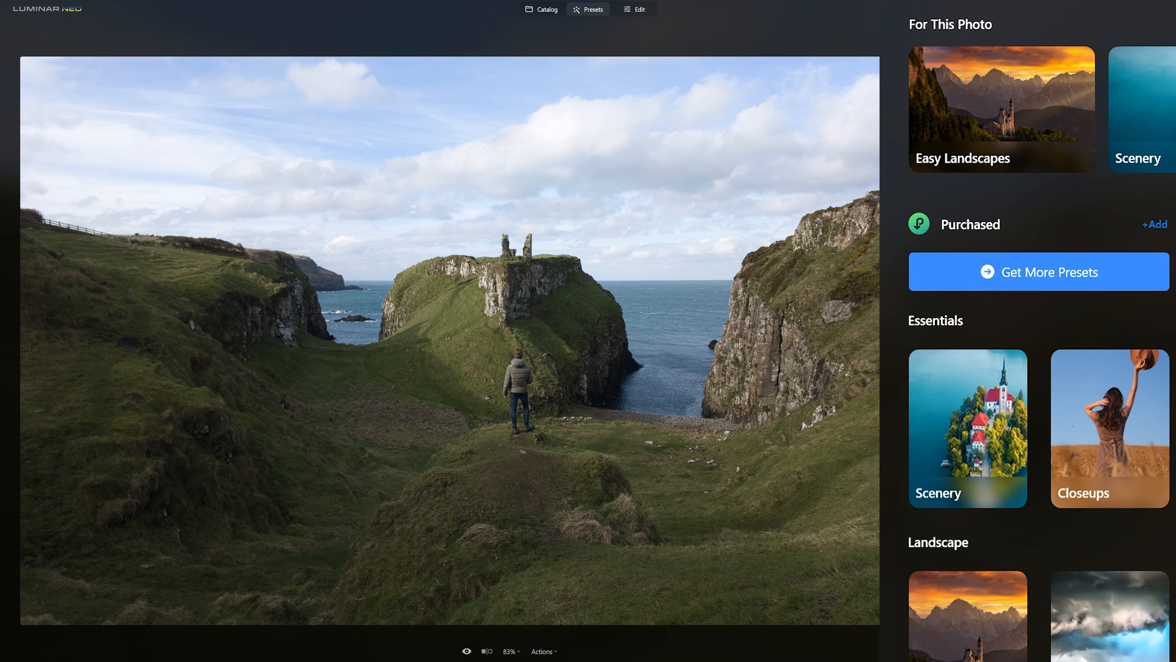
Apply the Sunset preset from the Easy Landscapes collection, then reset it.
left_click(941, 134)
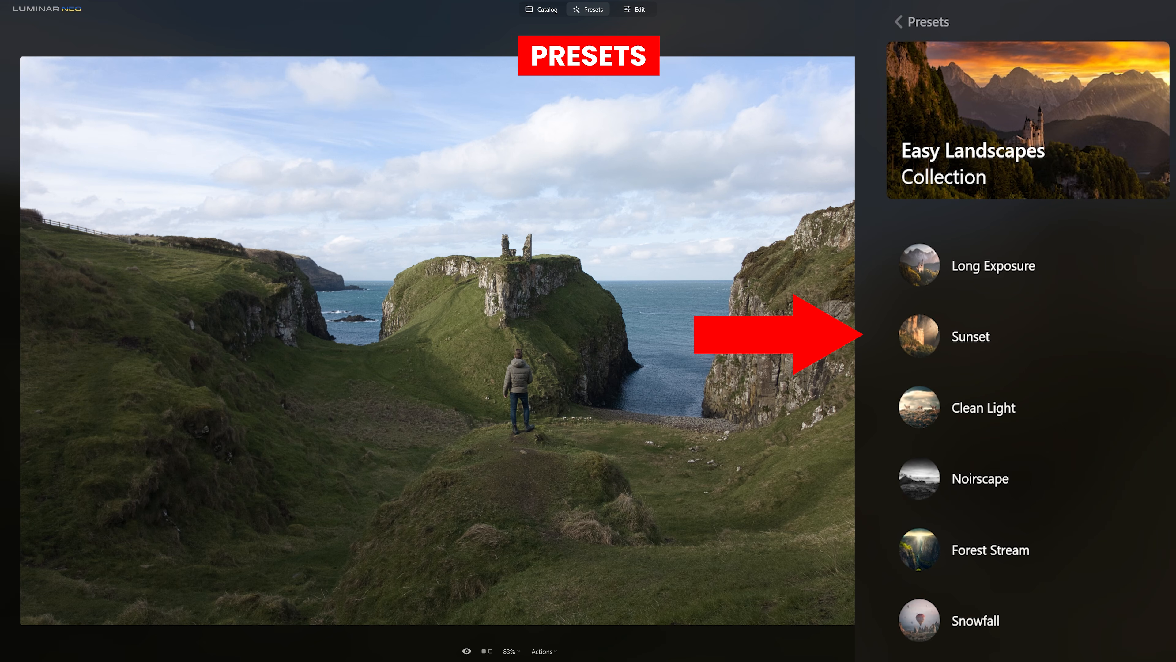
left_click(927, 334)
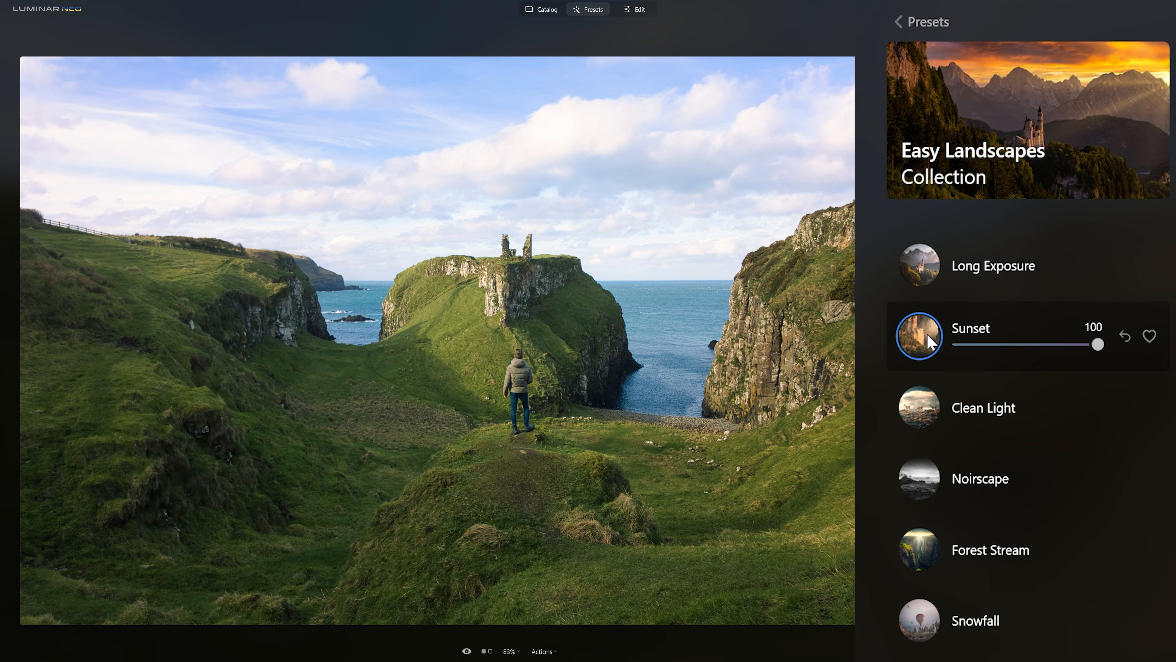
left_click(1126, 336)
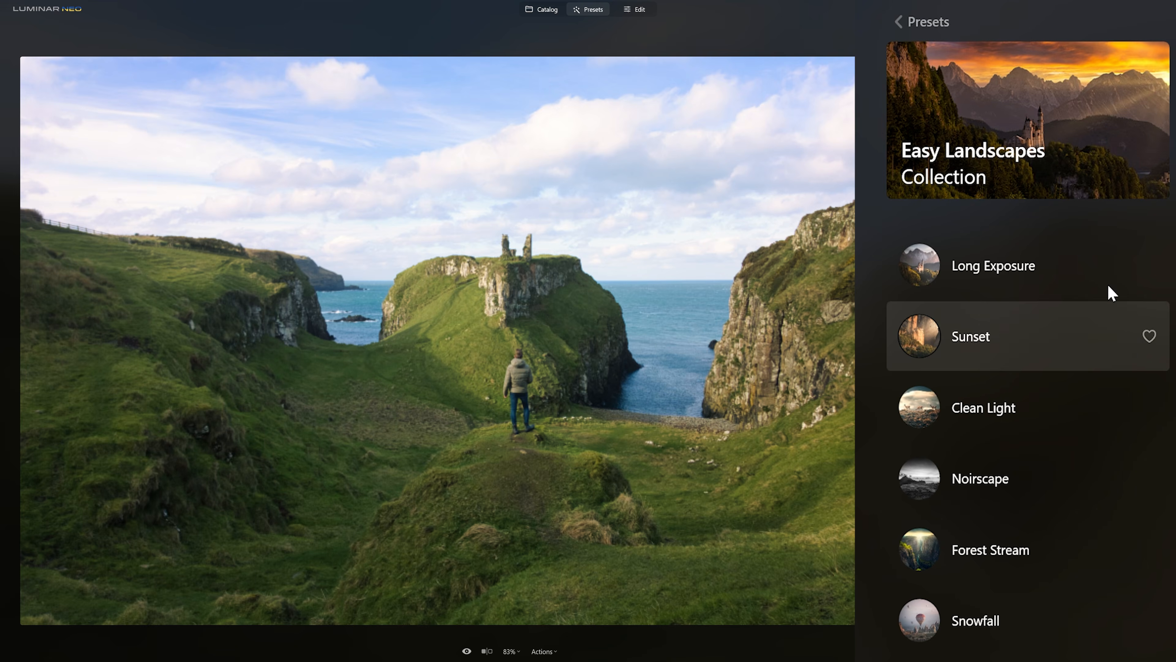
left_click(930, 22)
Apply the Dynamic Result and Backlit Clouds presets from the Overcast collection, resetting each one.
scroll(1118, 391, "down", 6)
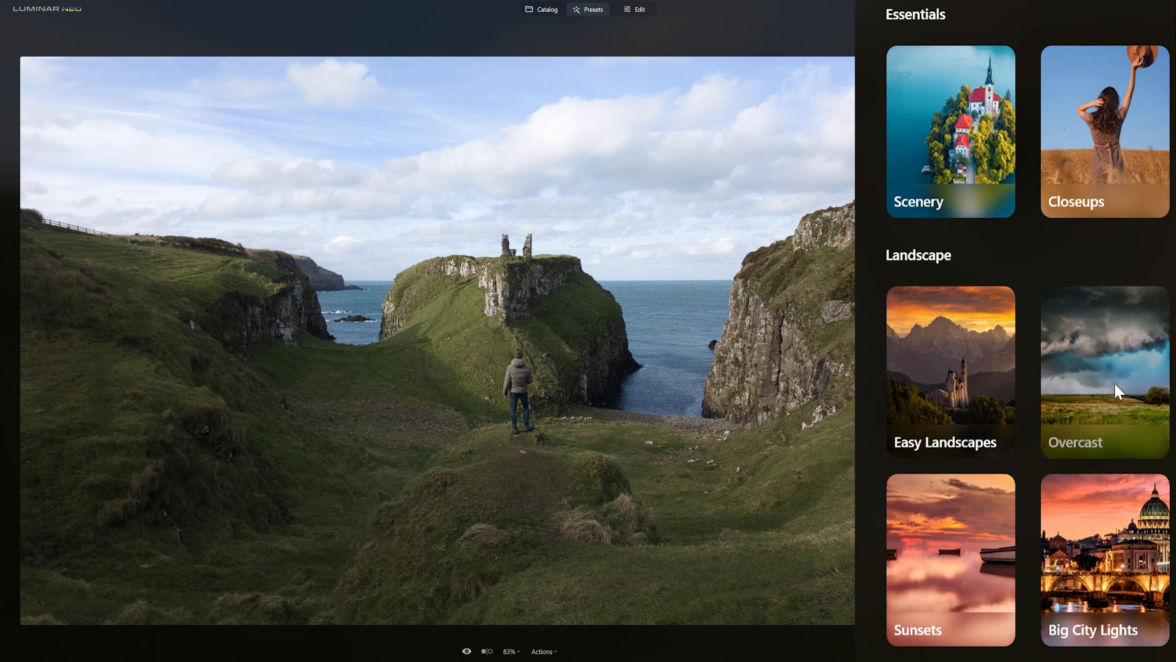
left_click(1118, 391)
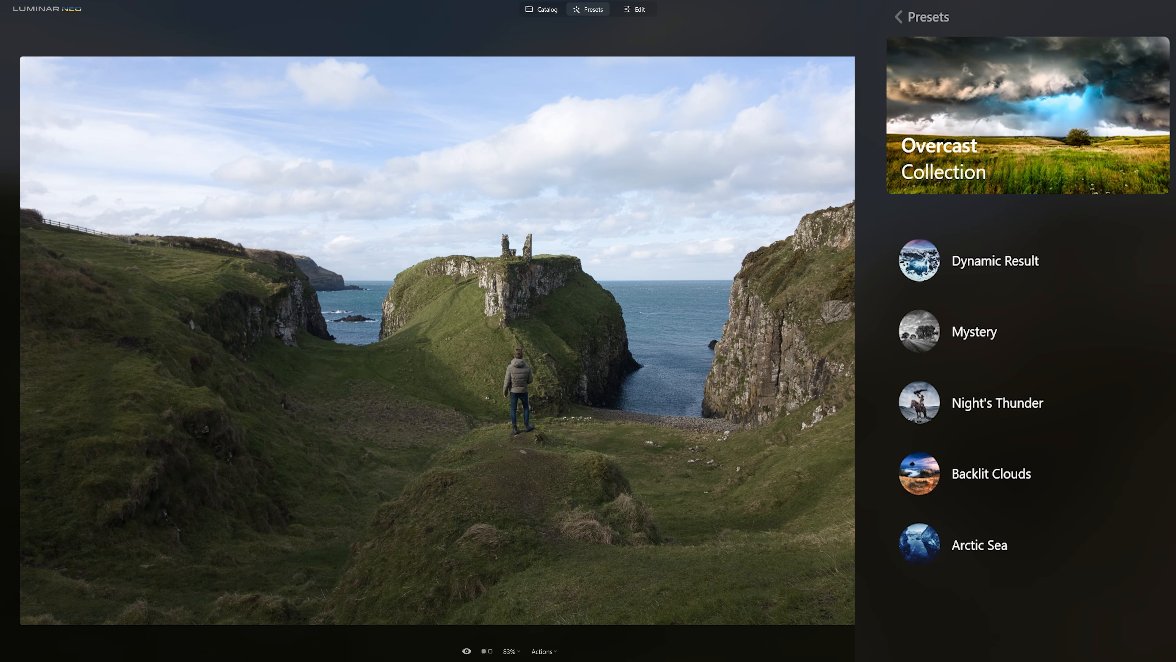
left_click(916, 272)
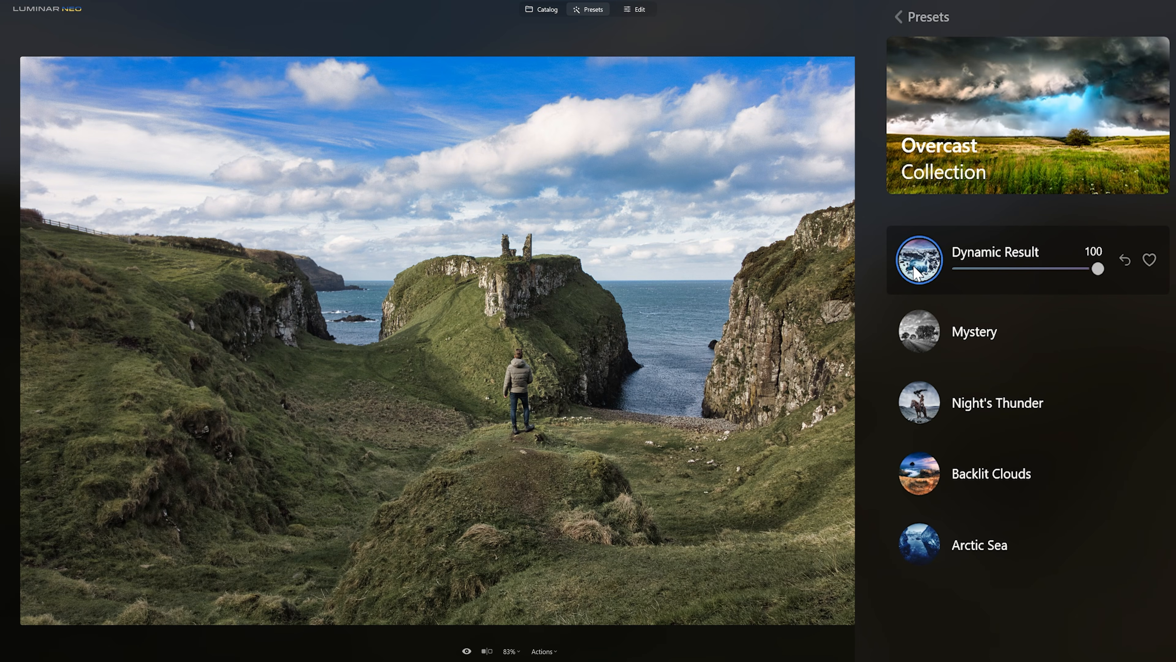
left_click(1125, 262)
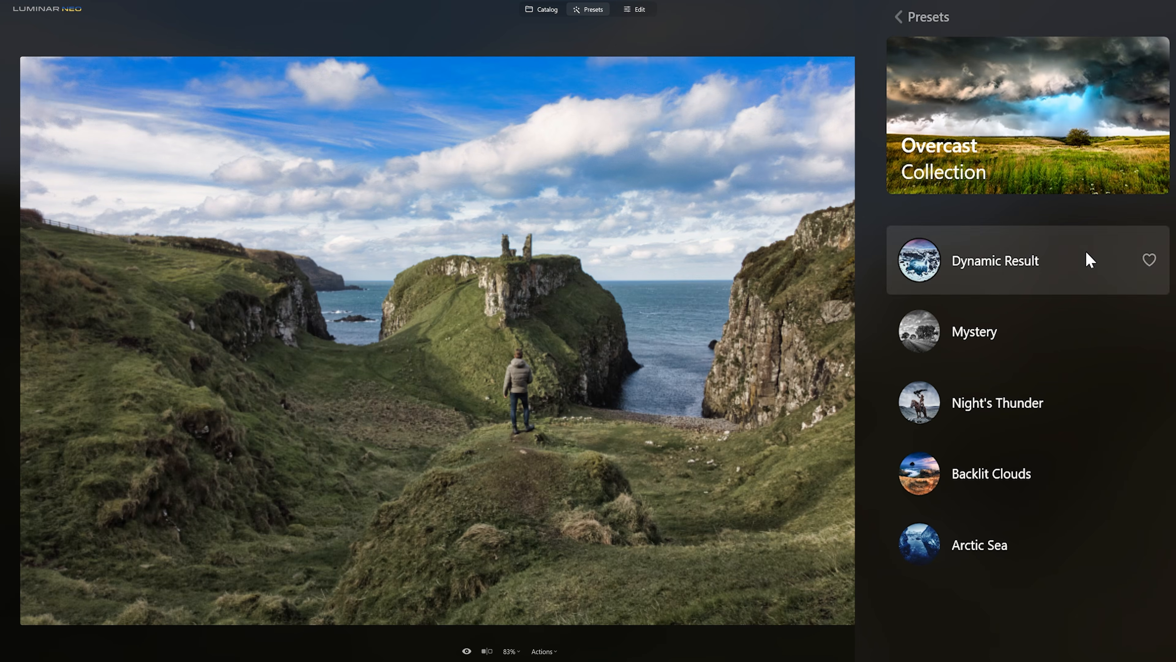
left_click(920, 475)
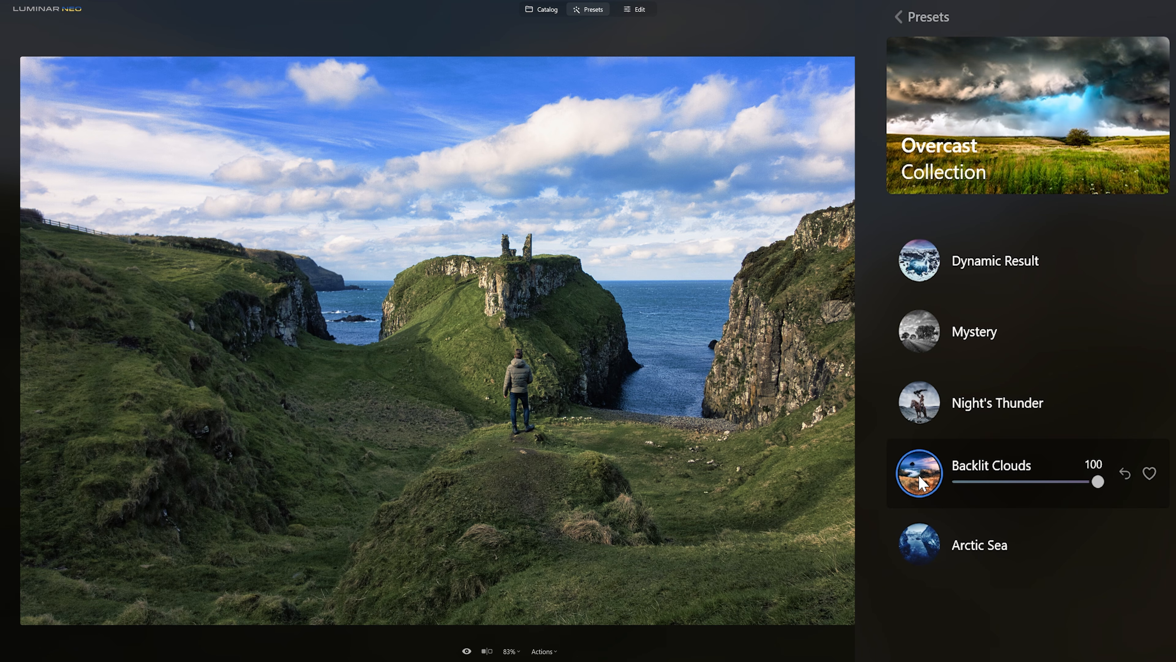
left_click(1124, 473)
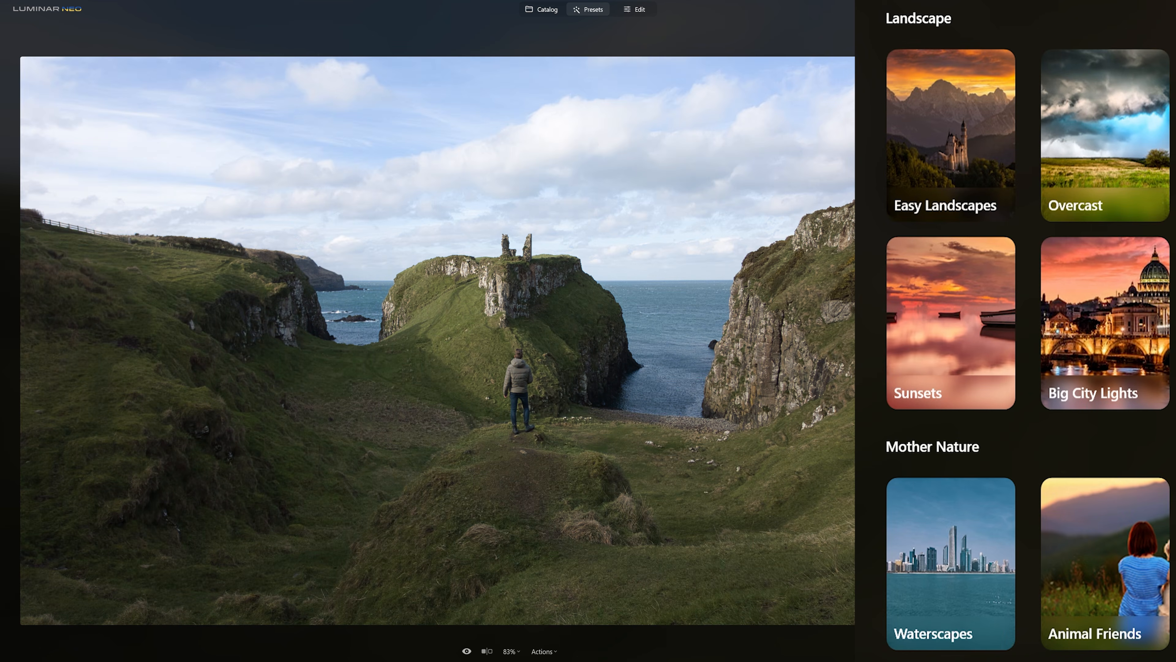
Apply the Dream Film preset from the Sunsets collection, then reset it.
left_click(909, 355)
left_click(909, 342)
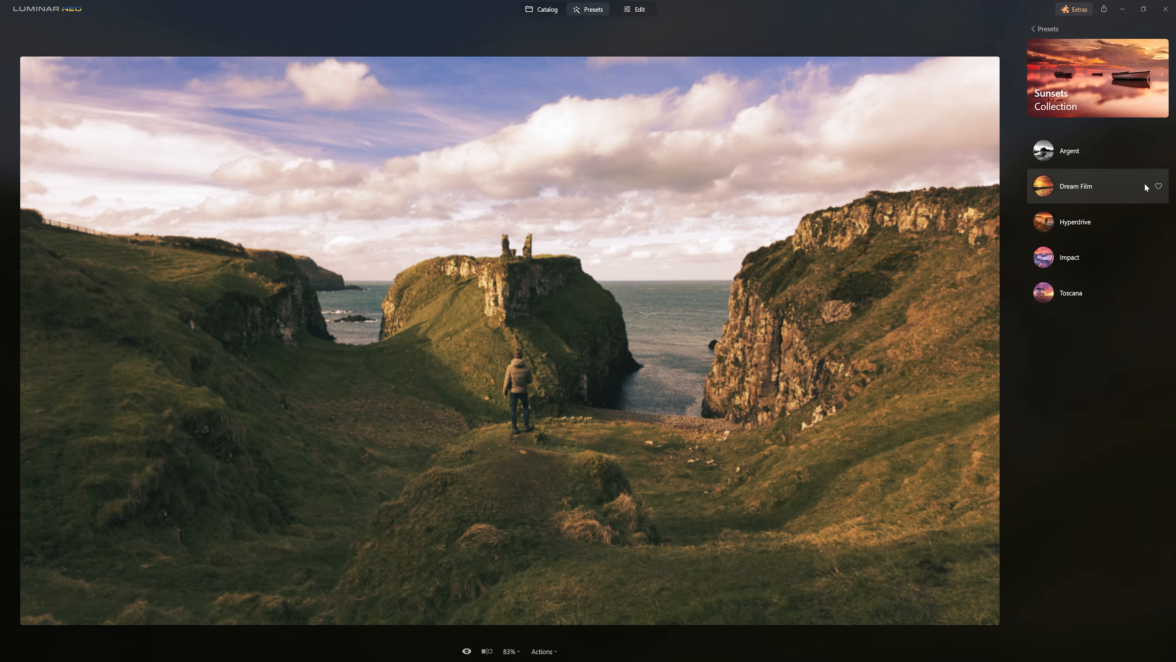
left_click(1145, 184)
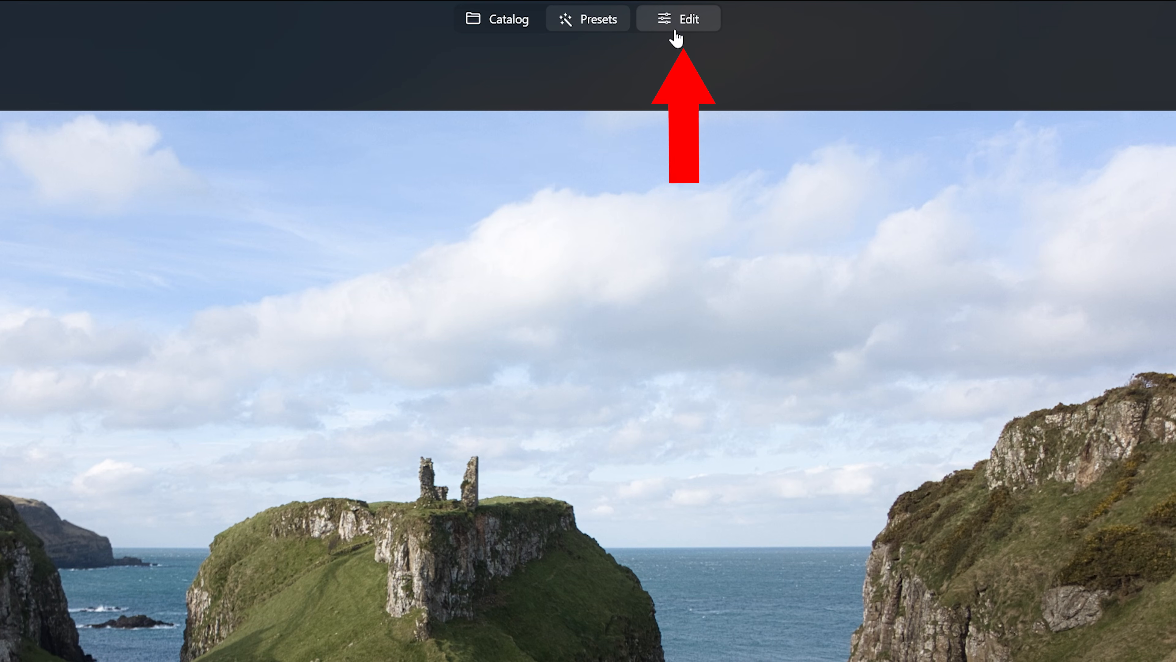
Open the Develop tool in Edit and raise Shadows to 90.
left_click(675, 30)
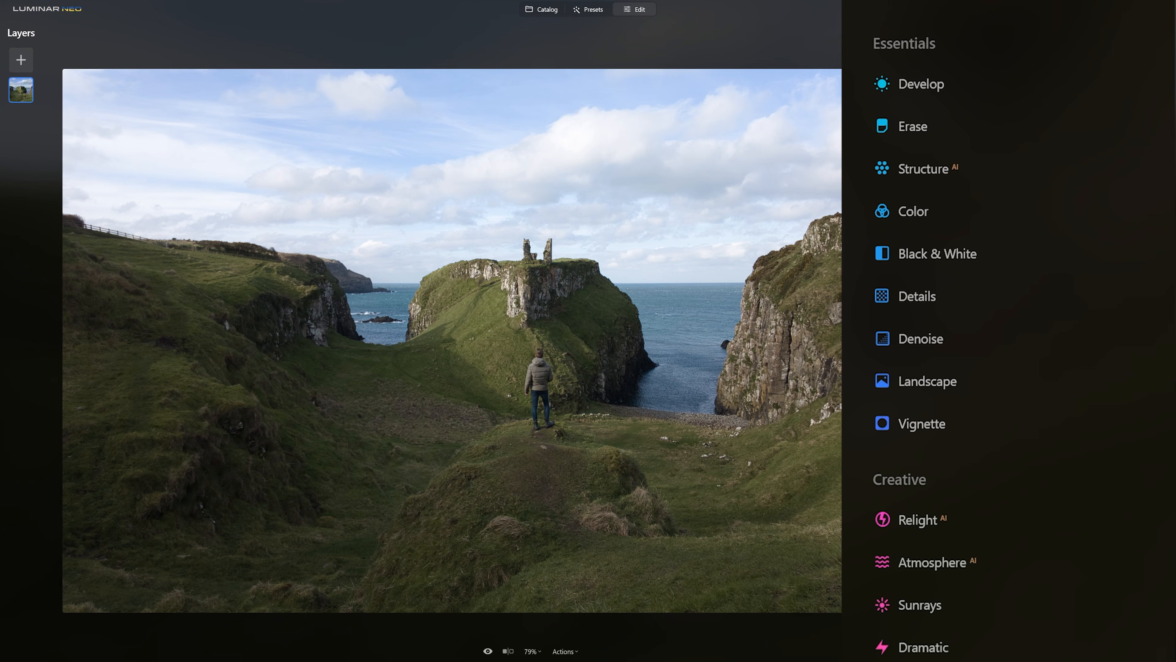
left_click(1015, 77)
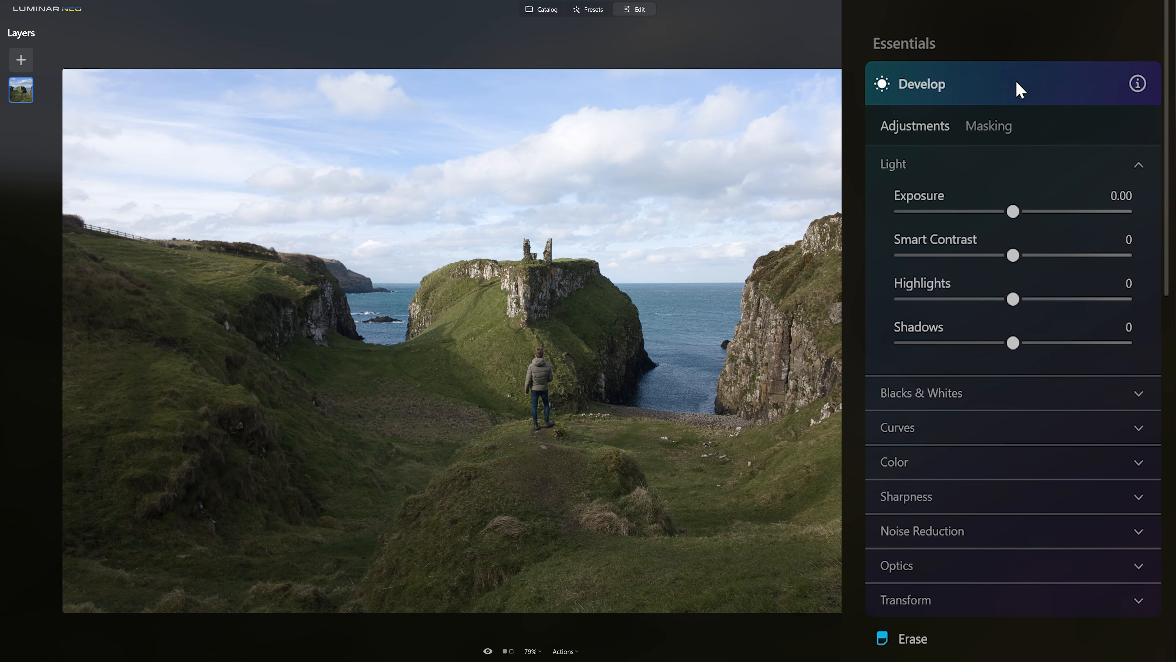
left_click_drag(1055, 342, 1118, 343)
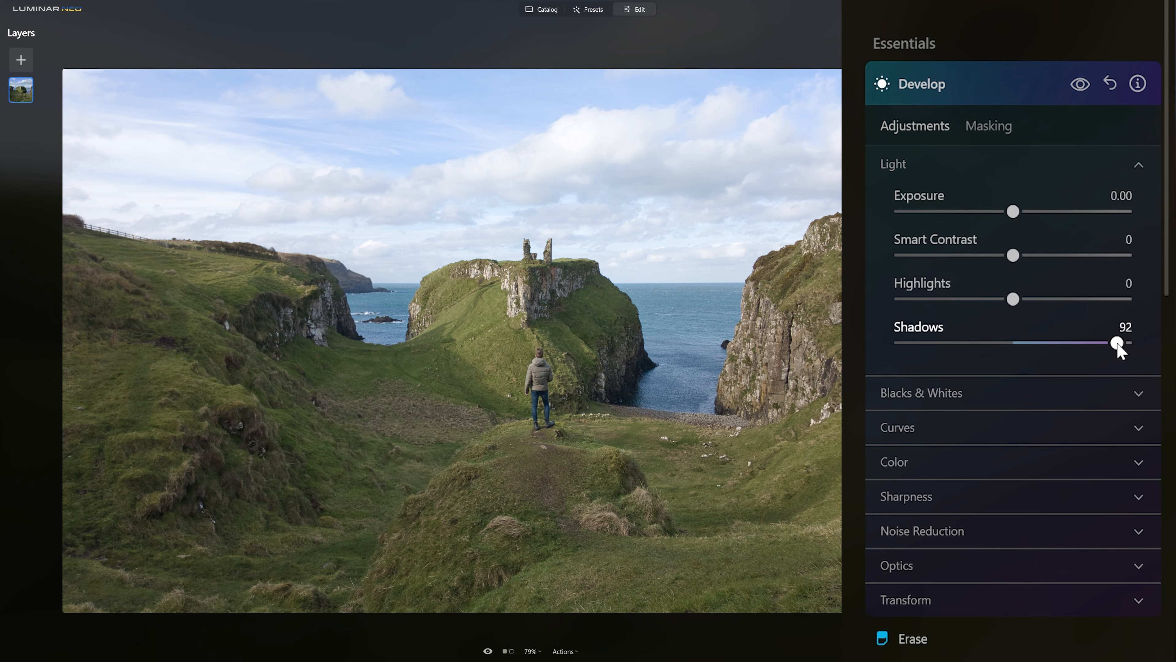
left_click_drag(1117, 343, 1115, 343)
Set Smart Contrast to 35 and raise Saturation in the Color section.
left_click_drag(1015, 255, 1057, 261)
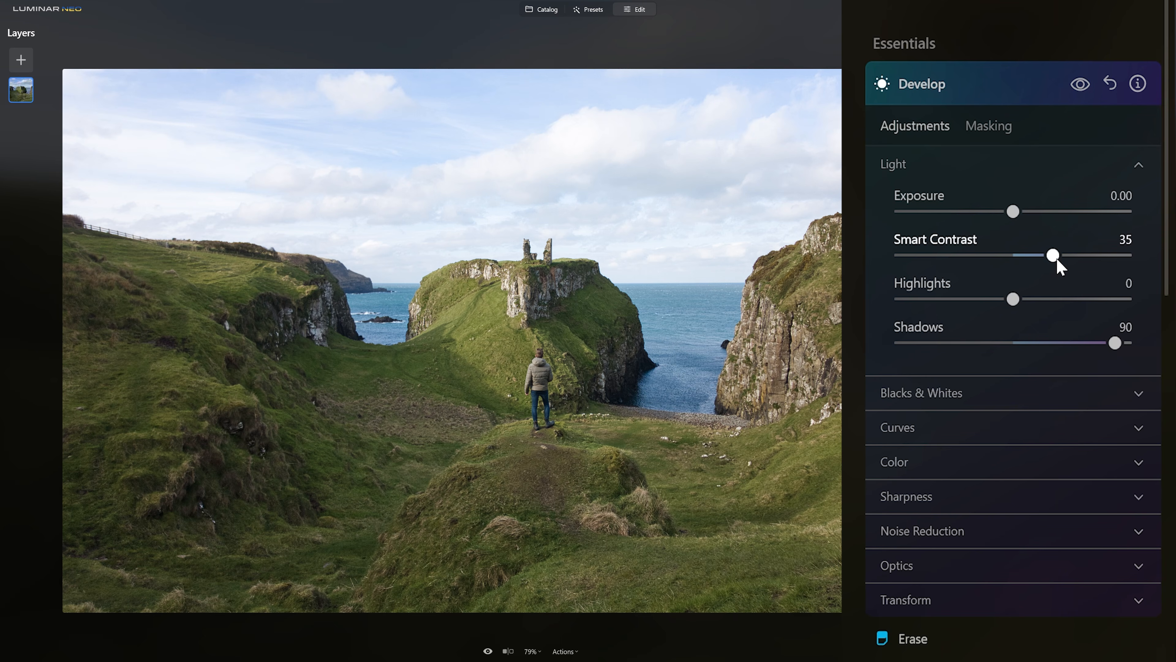
left_click(1016, 470)
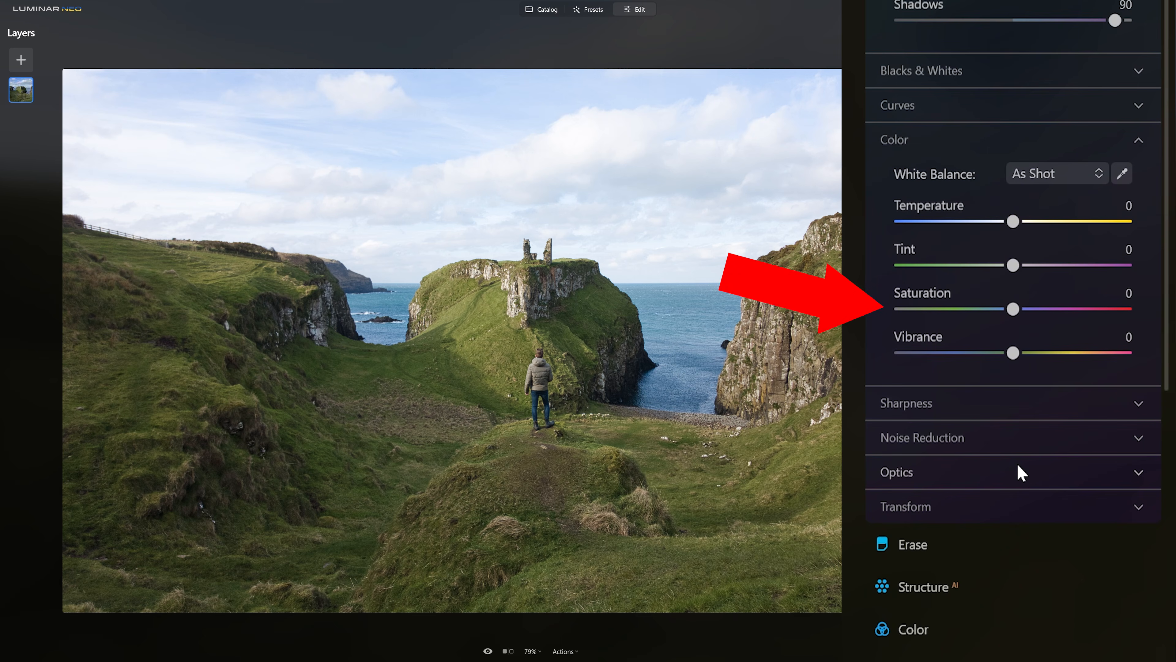
mouse_move(1013, 311)
left_mouse_down()
mouse_move(1023, 312)
mouse_move(1028, 358)
left_mouse_up()
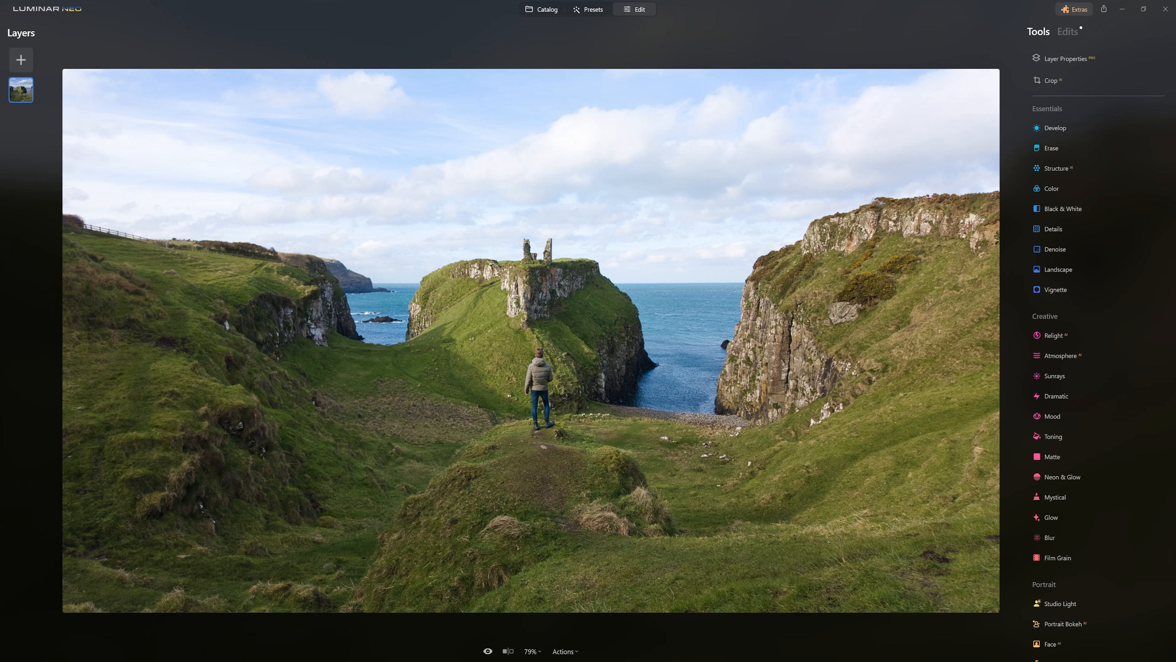
mouse_move(199, 132)
left_mouse_down()
mouse_move(275, 129)
mouse_move(403, 158)
mouse_move(408, 186)
mouse_move(548, 173)
left_mouse_up()
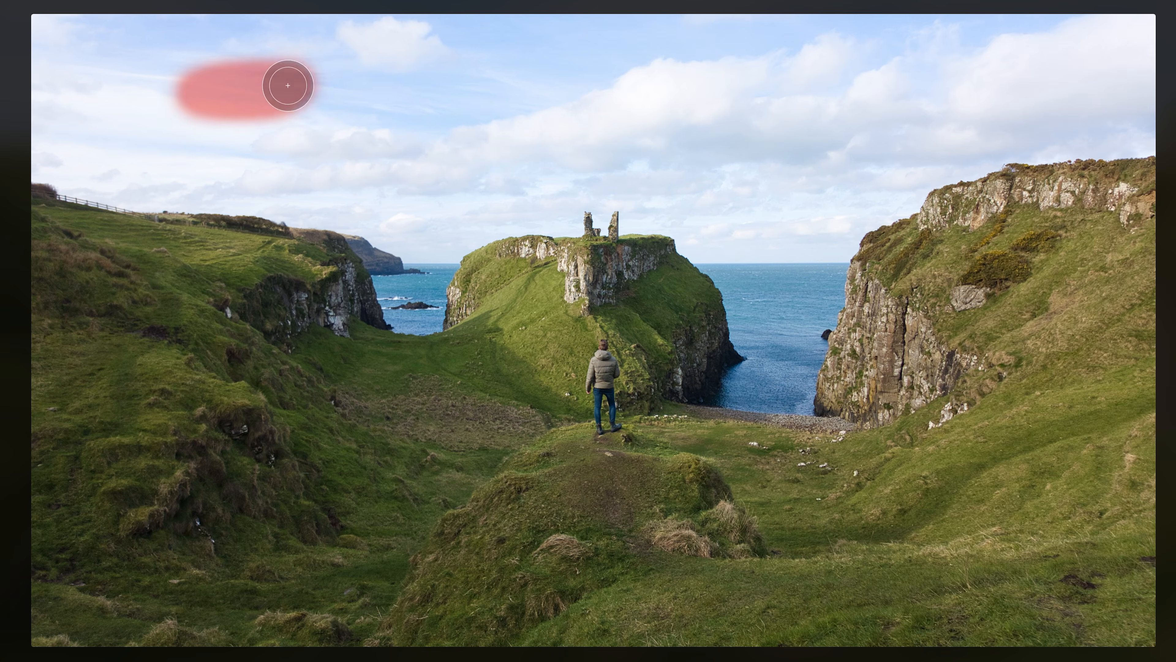
mouse_move(613, 135)
left_mouse_down()
mouse_move(466, 70)
mouse_move(689, 112)
mouse_move(747, 131)
mouse_move(709, 155)
mouse_move(817, 171)
mouse_move(1017, 128)
mouse_move(1007, 127)
mouse_move(1128, 125)
mouse_move(900, 137)
mouse_move(1140, 119)
left_mouse_up()
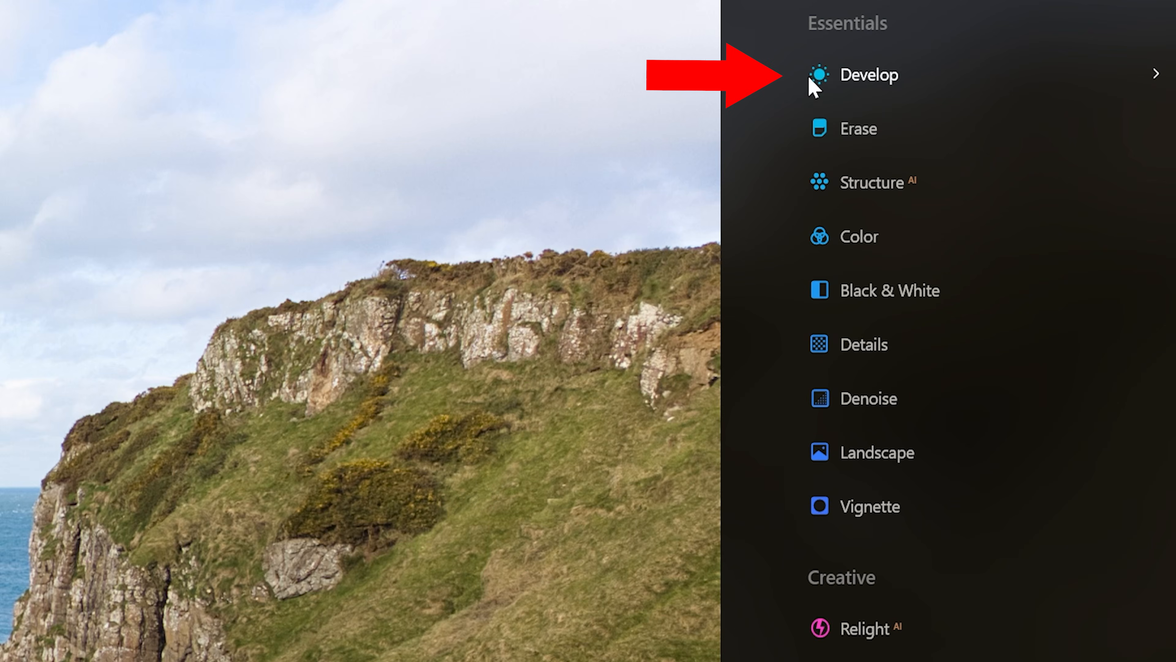
Add another Develop tool masked to the sky with AI Sky mask and set its Highlights to -90.
left_click(1051, 126)
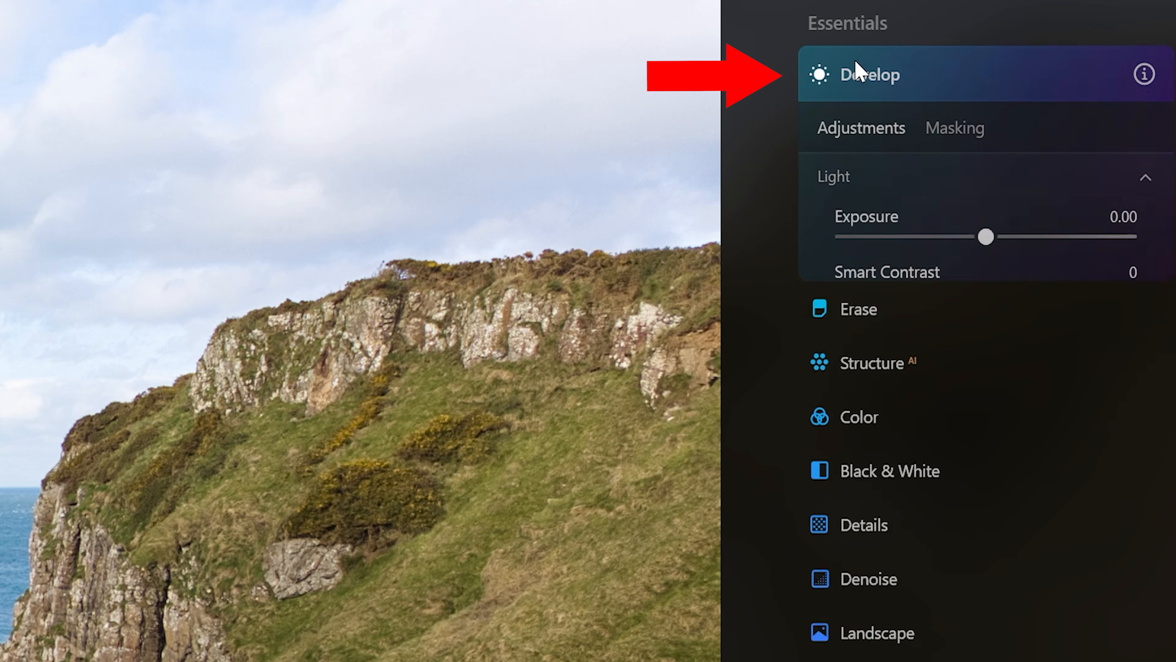
left_click(945, 130)
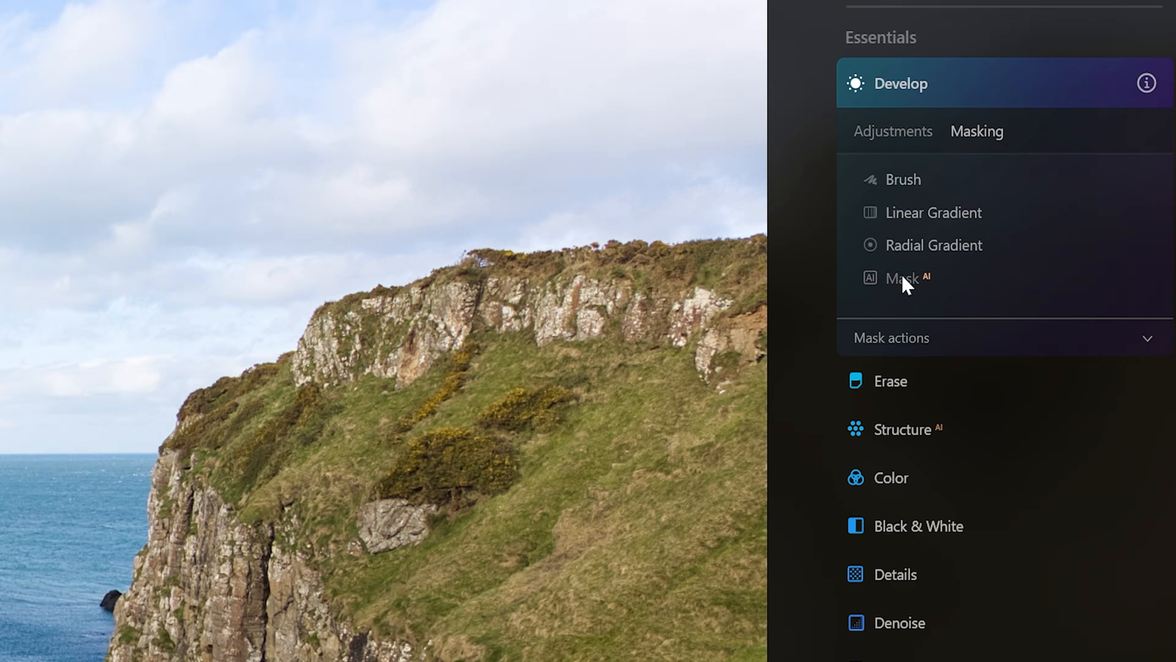
left_click(875, 292)
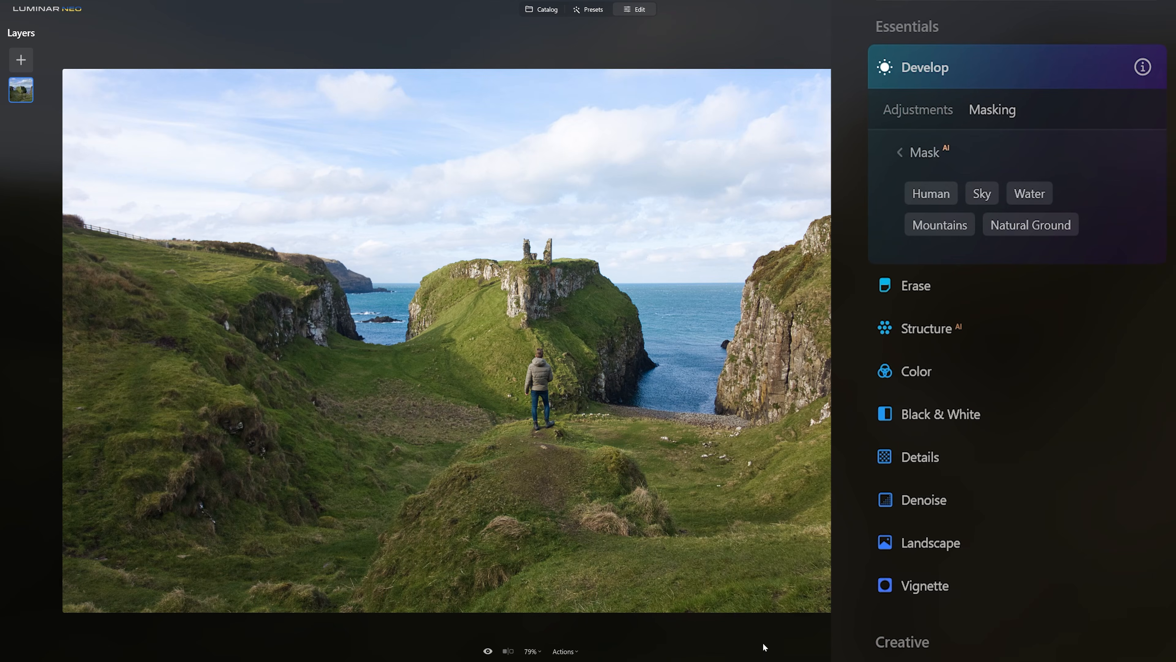
left_click(981, 194)
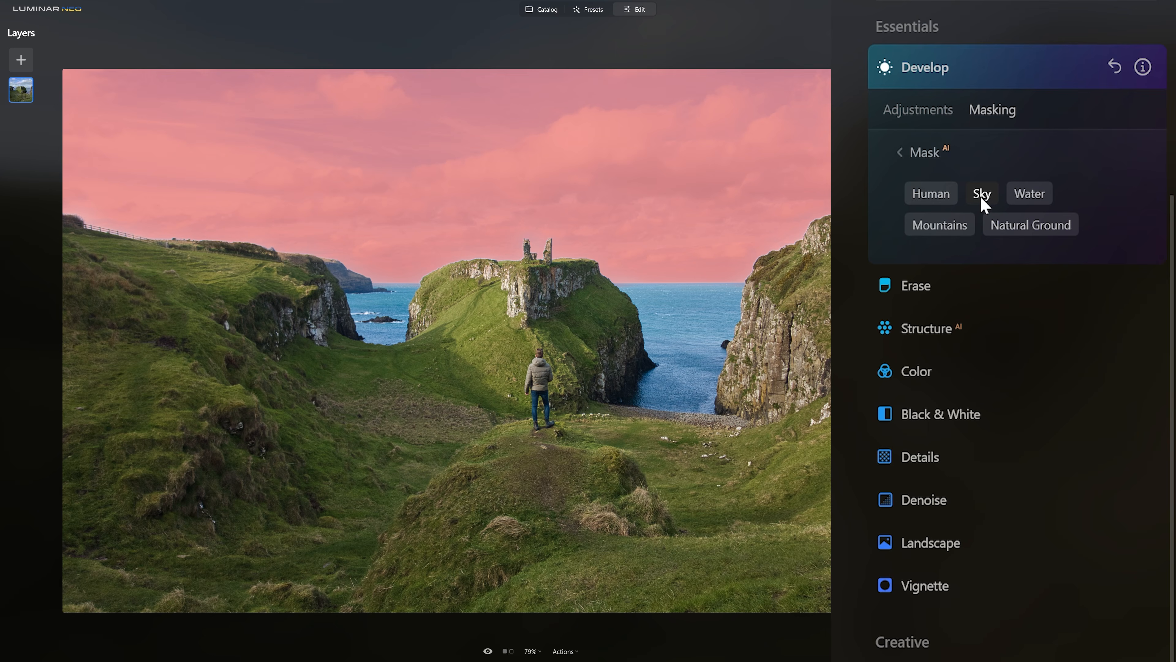
left_click(930, 115)
left_click_drag(1015, 284, 915, 285)
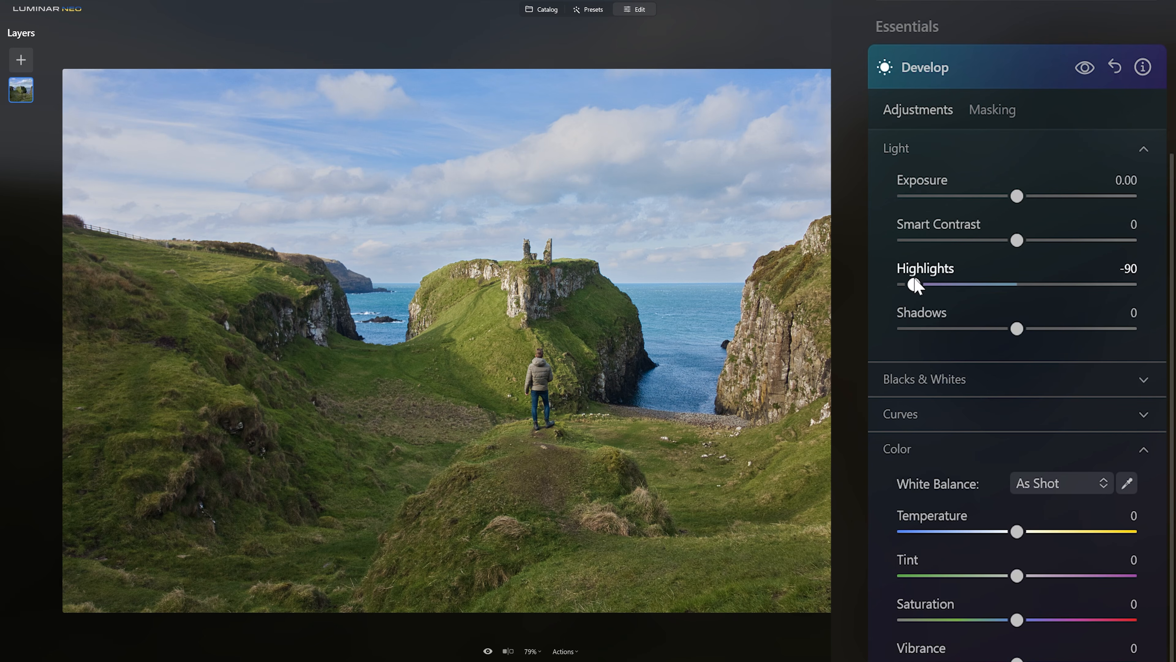
Set the sky Develop's Highlights to -80 in the Edits list.
scroll(925, 310, "up", 5)
left_click(962, 23)
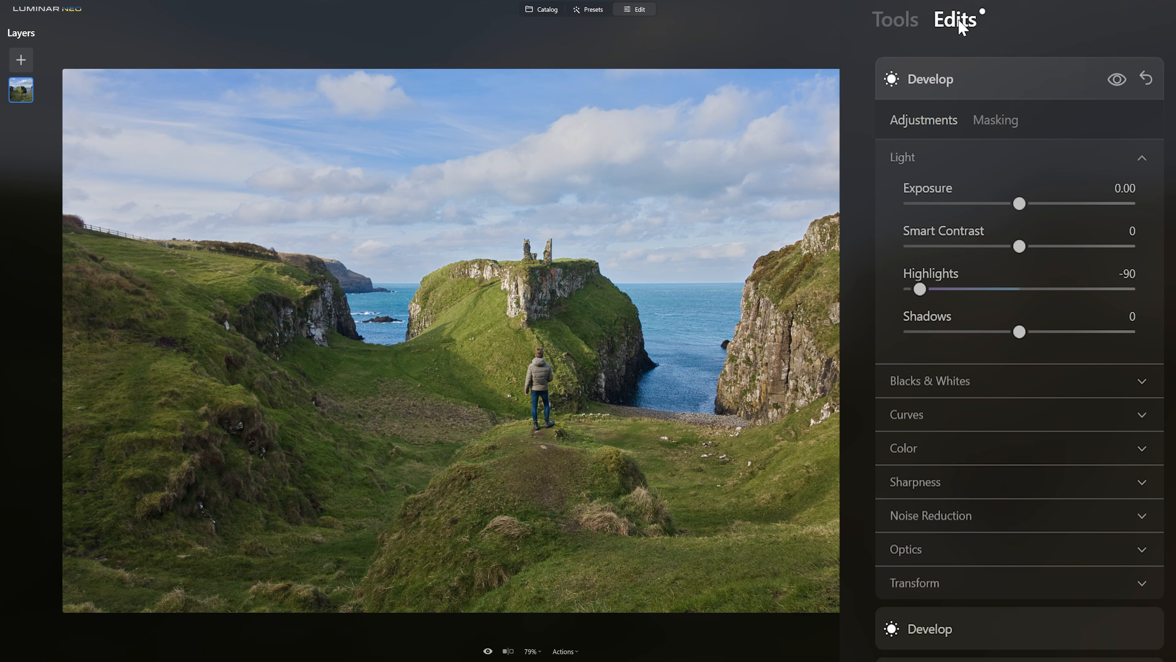
left_click_drag(921, 291, 931, 292)
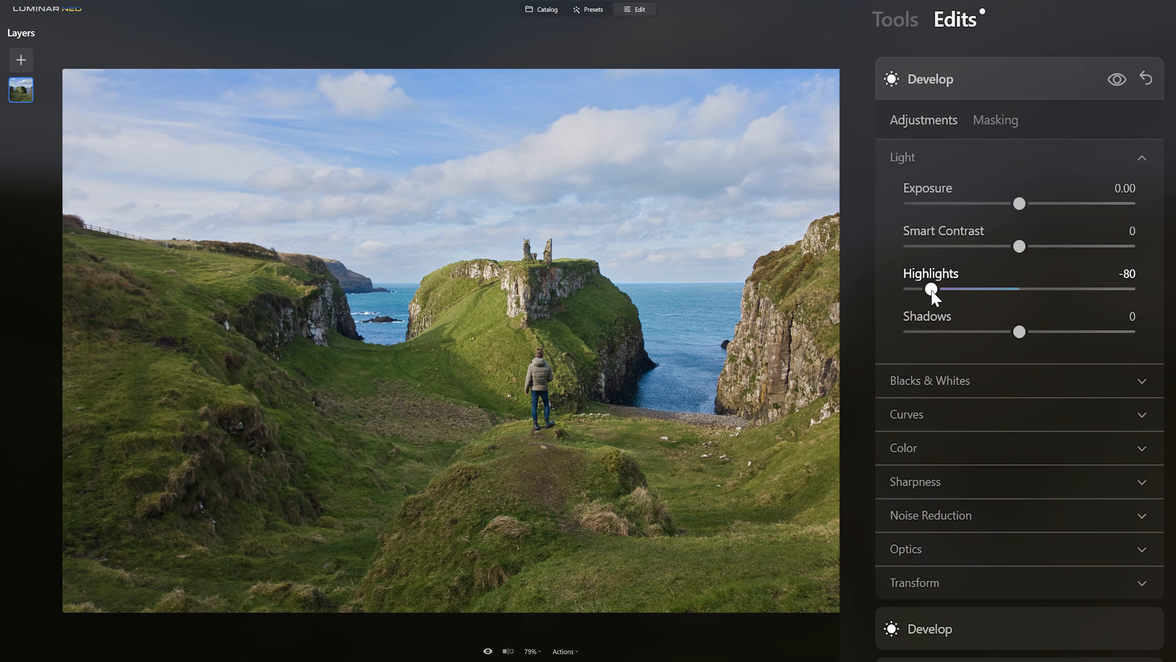
Add another Develop tool and mask it with the AI Mountains mask.
left_click(909, 26)
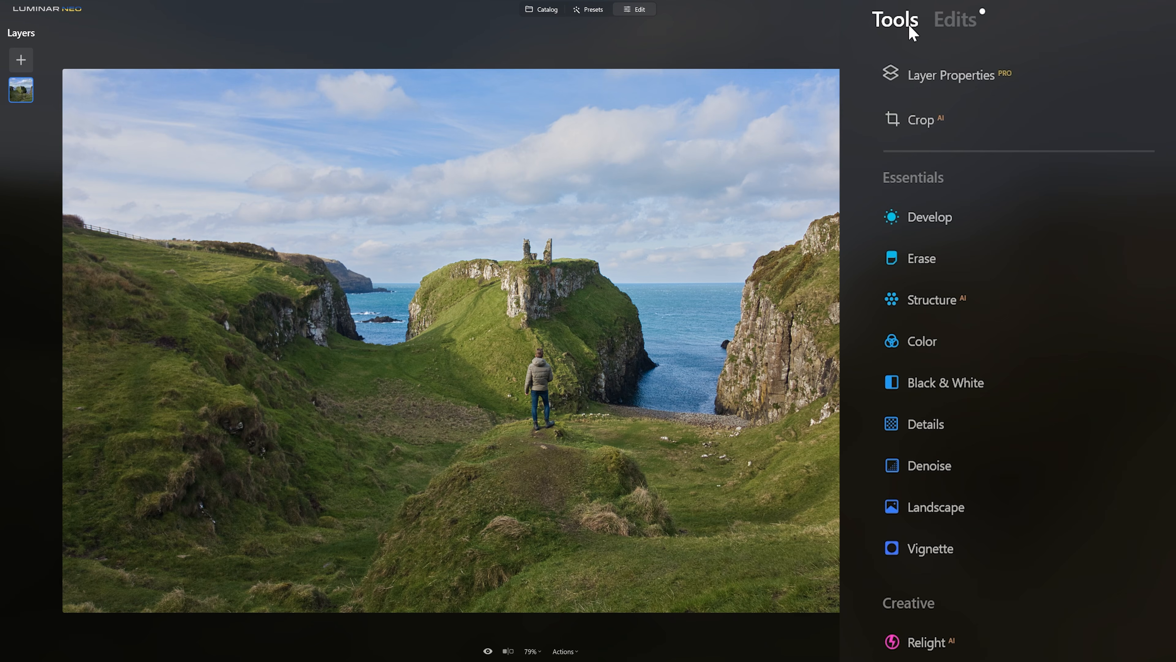
left_click(983, 215)
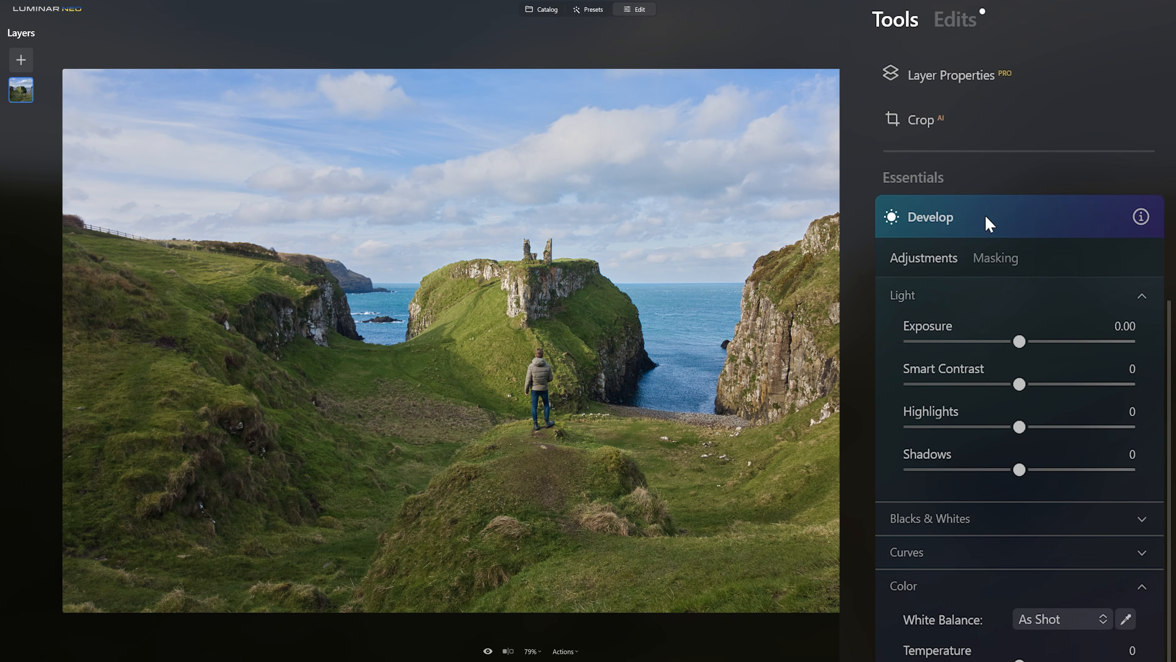
left_click(993, 257)
left_click(940, 384)
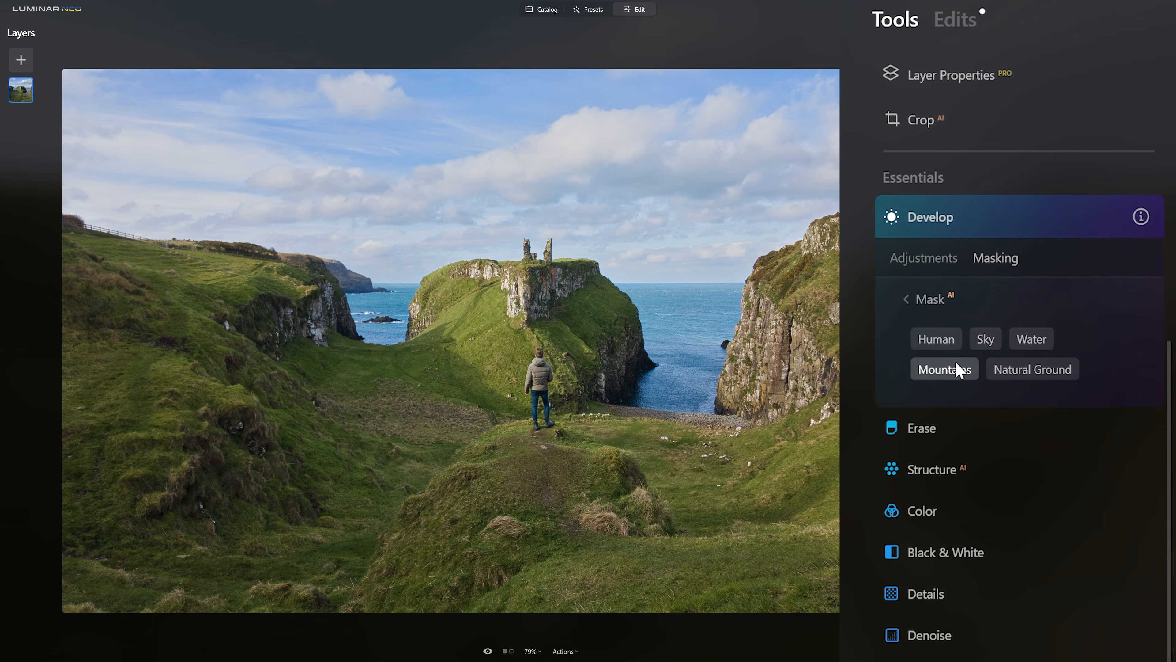
Apply the AI Mountains mask, brush a mask over the standing person, and nudge that Develop layer's Exposure slightly.
left_click(945, 339)
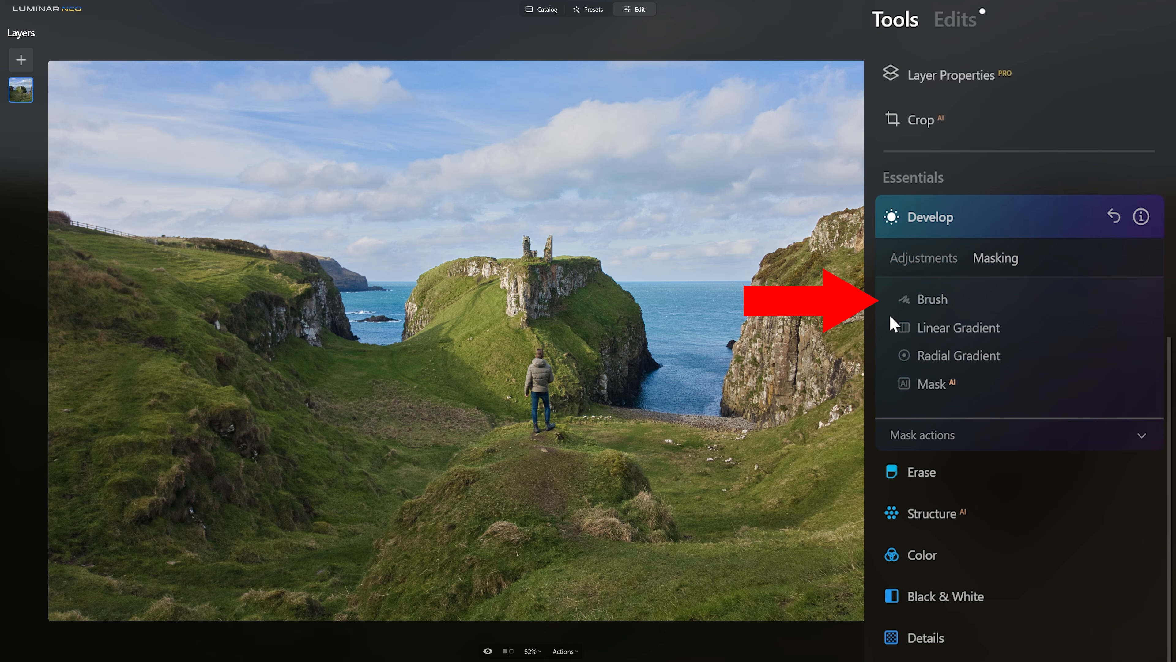
left_click(915, 299)
left_click(1054, 341)
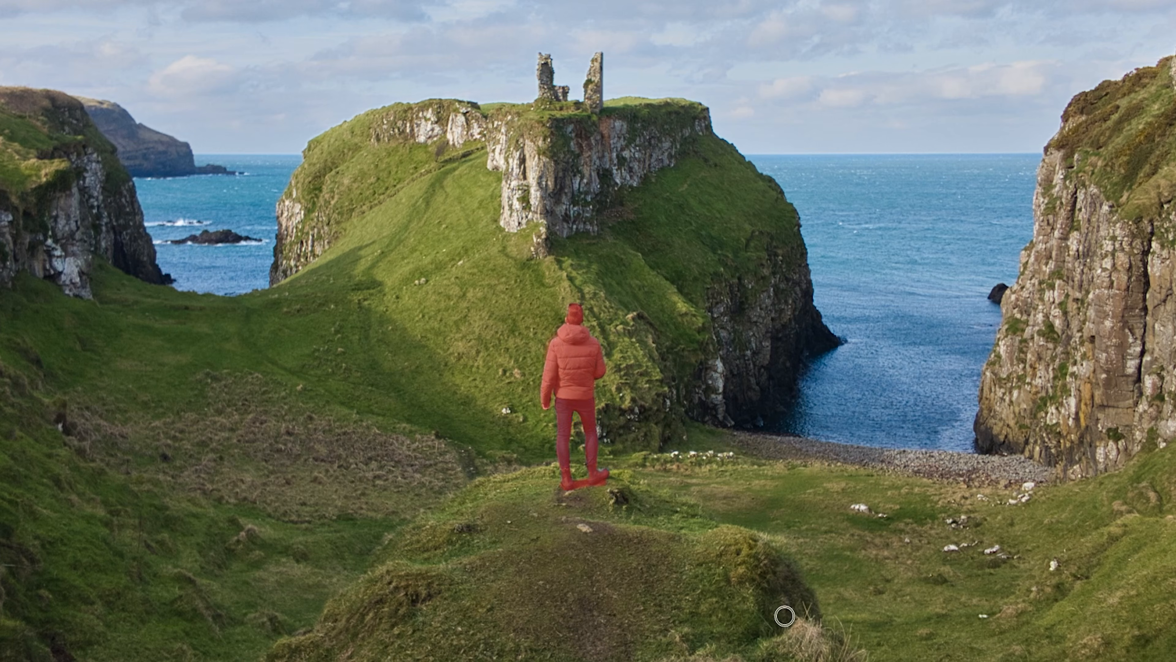
left_click_drag(577, 484, 599, 488)
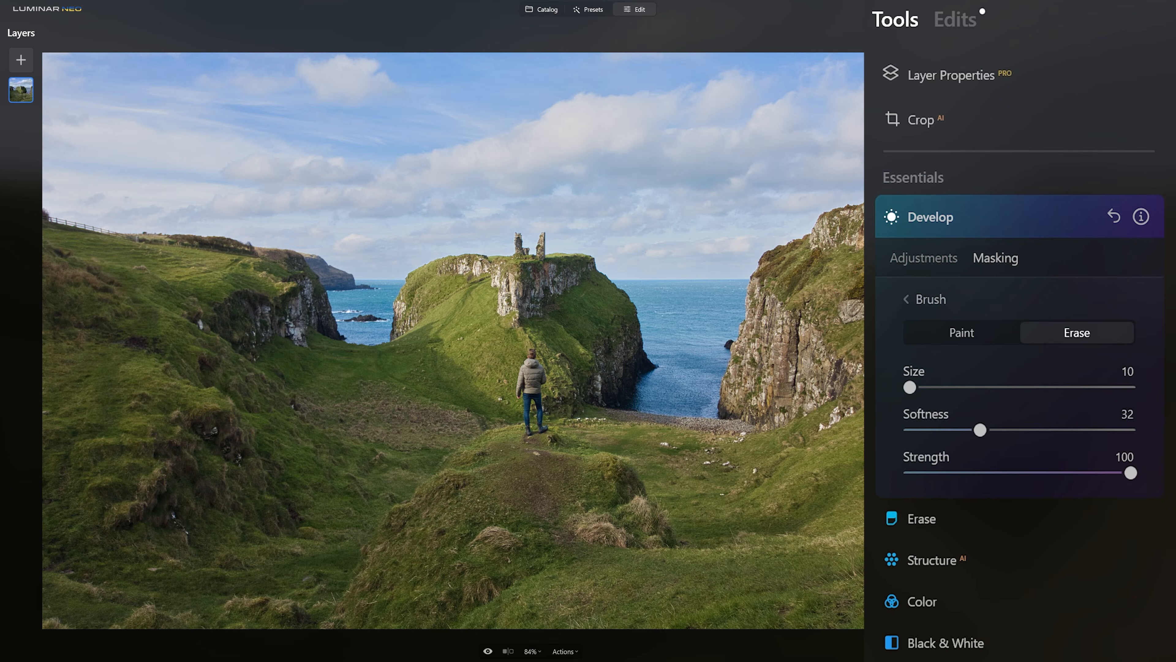
left_click(926, 260)
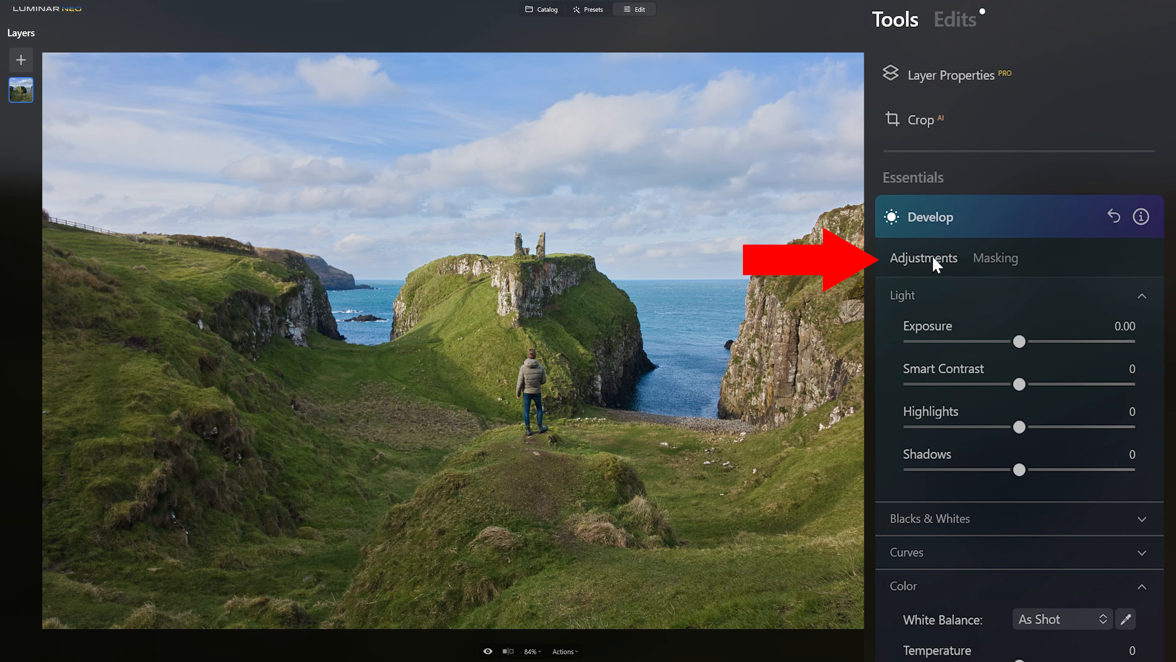
left_click_drag(1020, 343, 1024, 343)
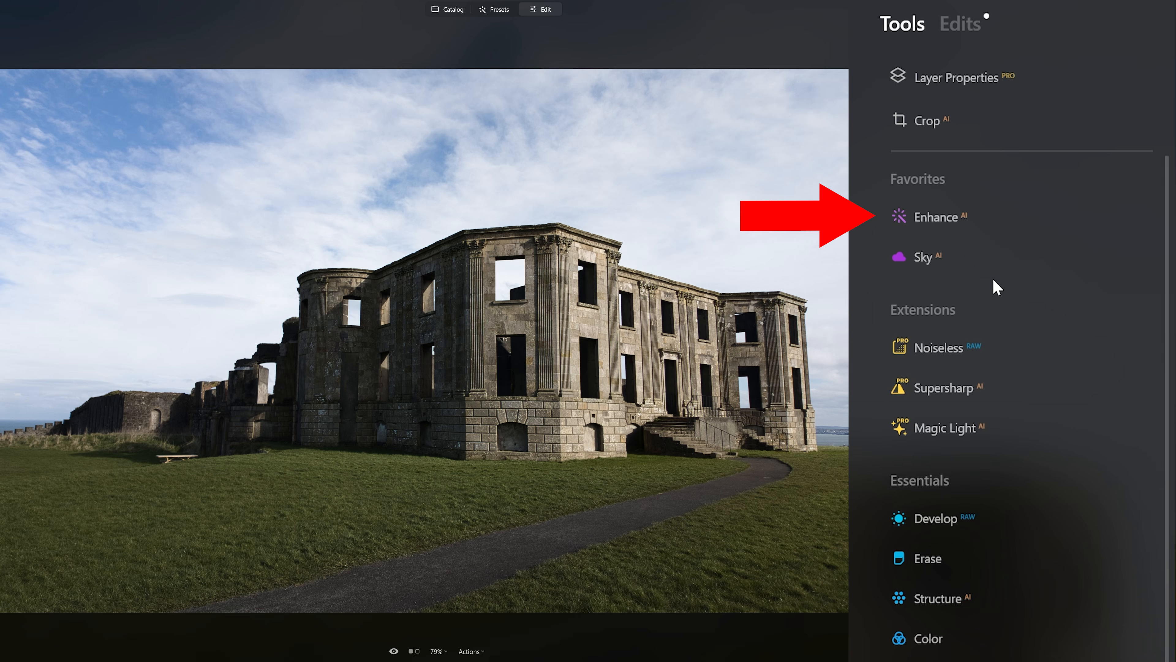
Open Enhance AI on the ruined mansion photo, set Accent to 34 and raise Sky Enhancer.
left_click(1014, 204)
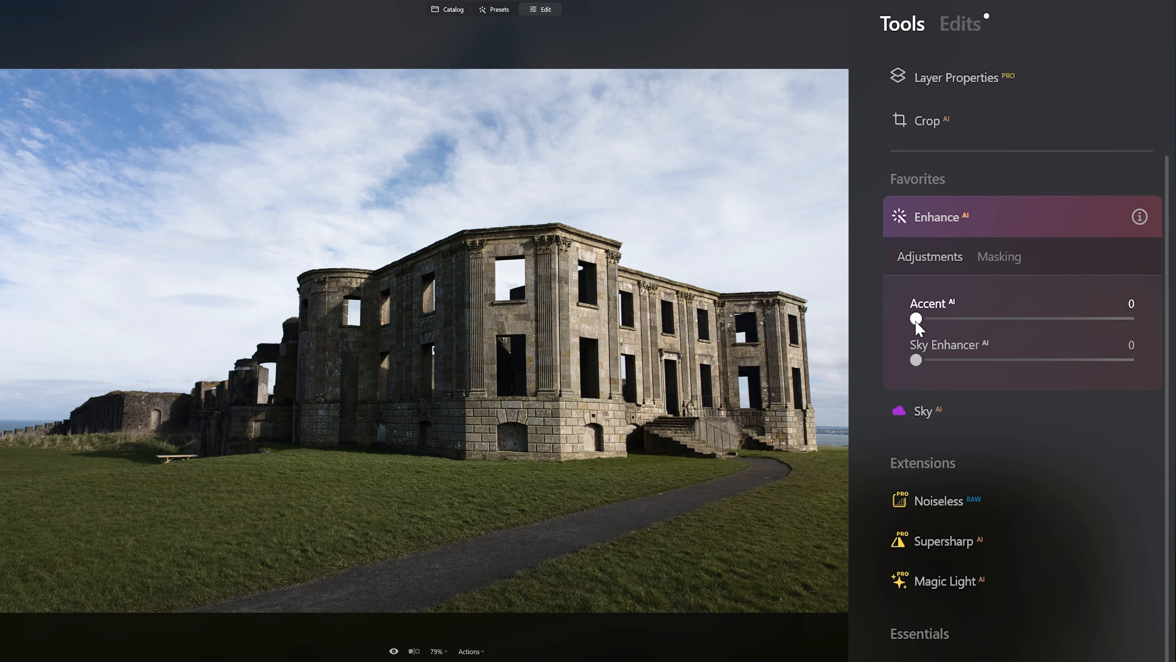
left_click_drag(916, 324, 989, 326)
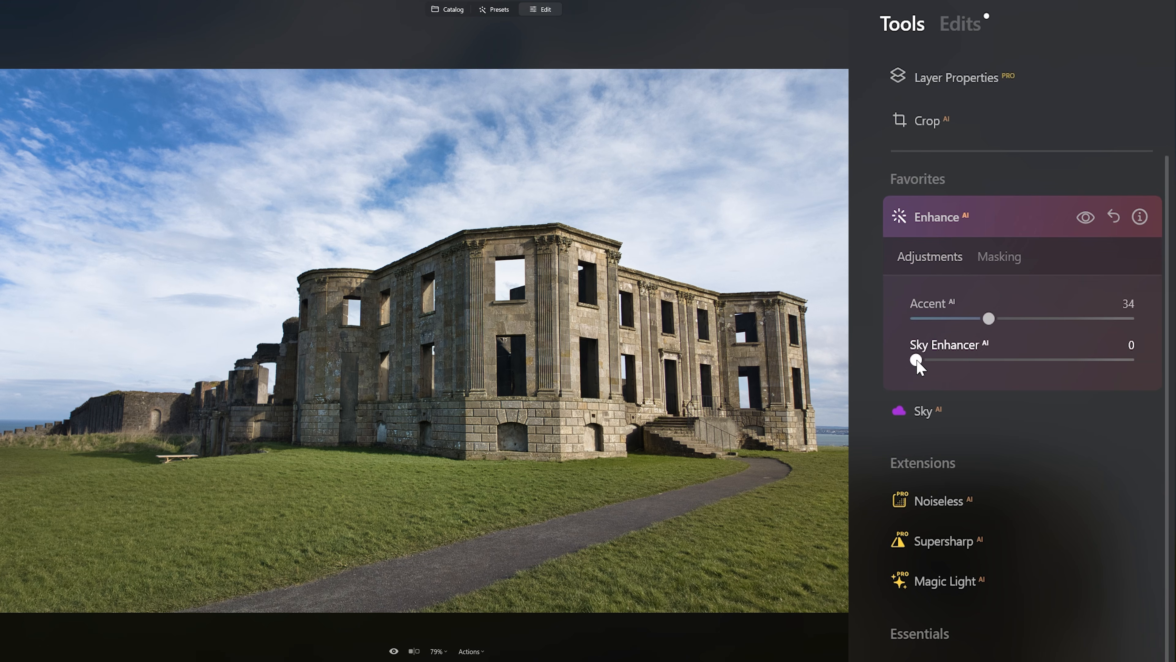
left_click_drag(917, 361, 991, 365)
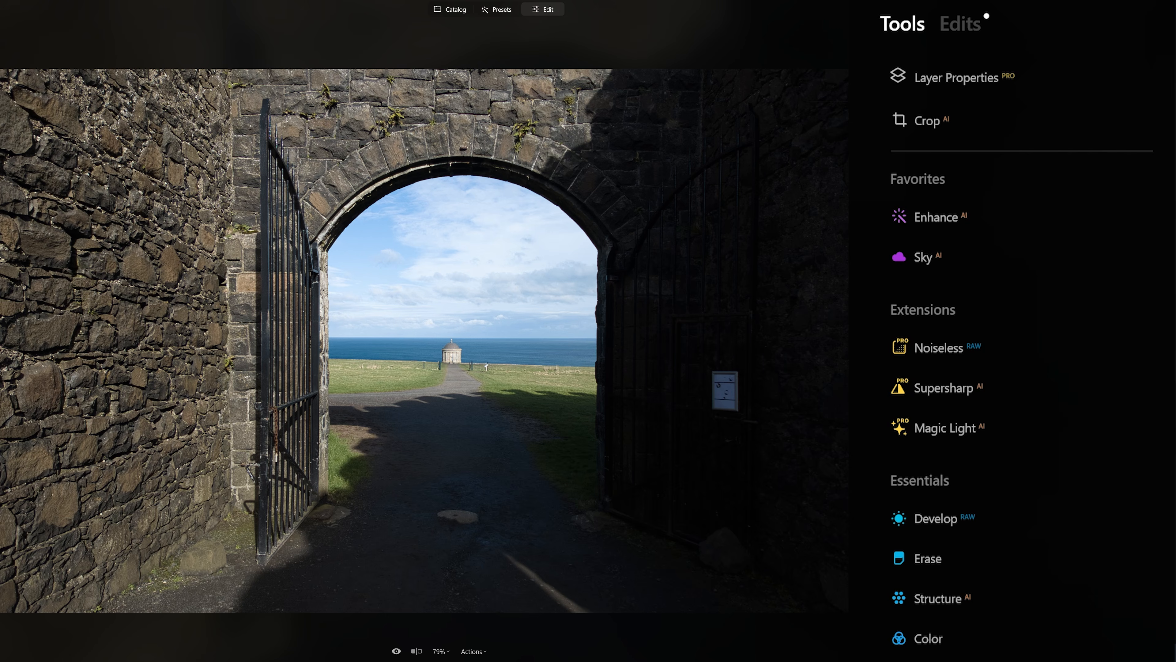
Open Enhance AI on the archway photo, set Accent to 100 and raise Sky Enhancer.
left_click(971, 218)
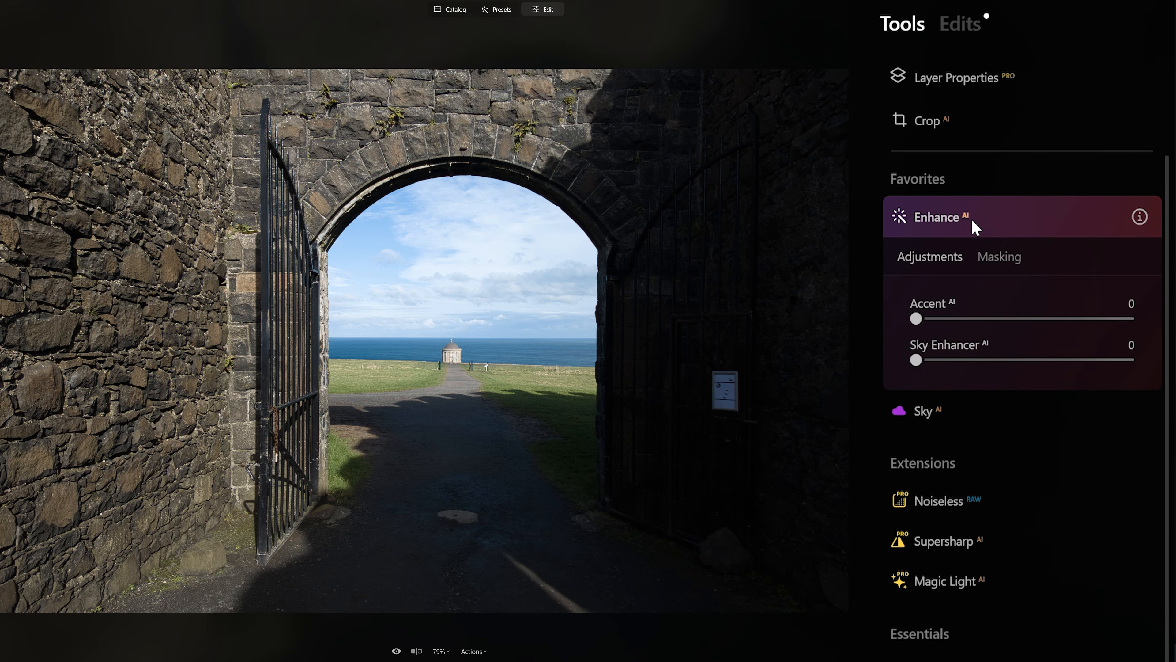
left_click_drag(916, 319, 1144, 323)
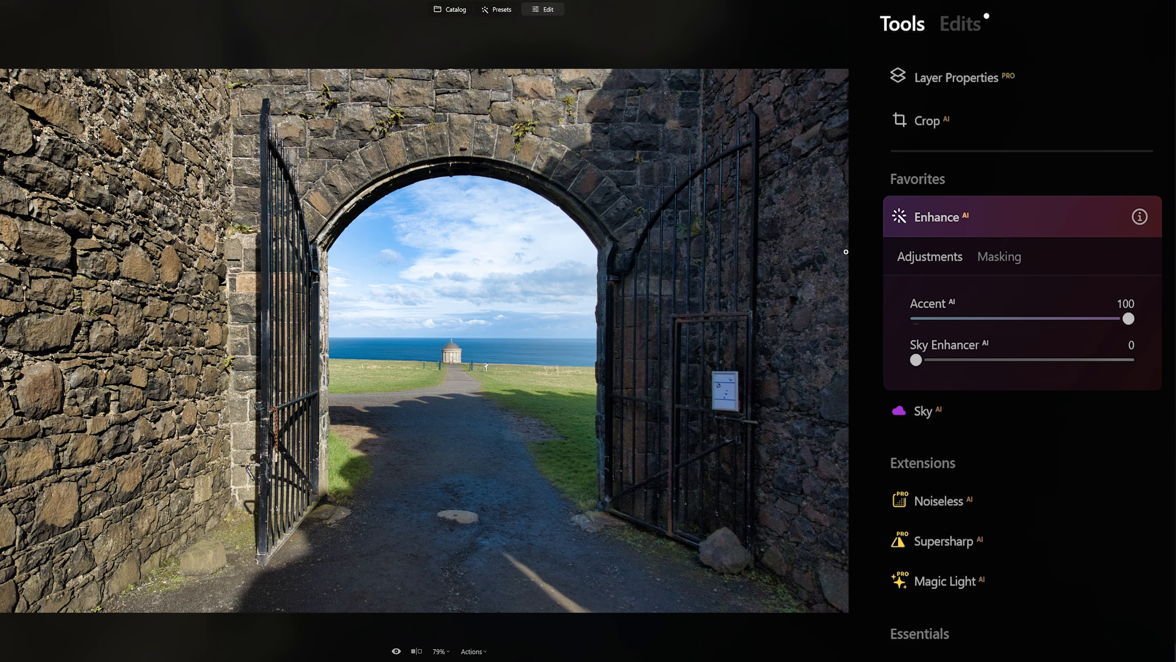
left_click_drag(916, 365, 1046, 360)
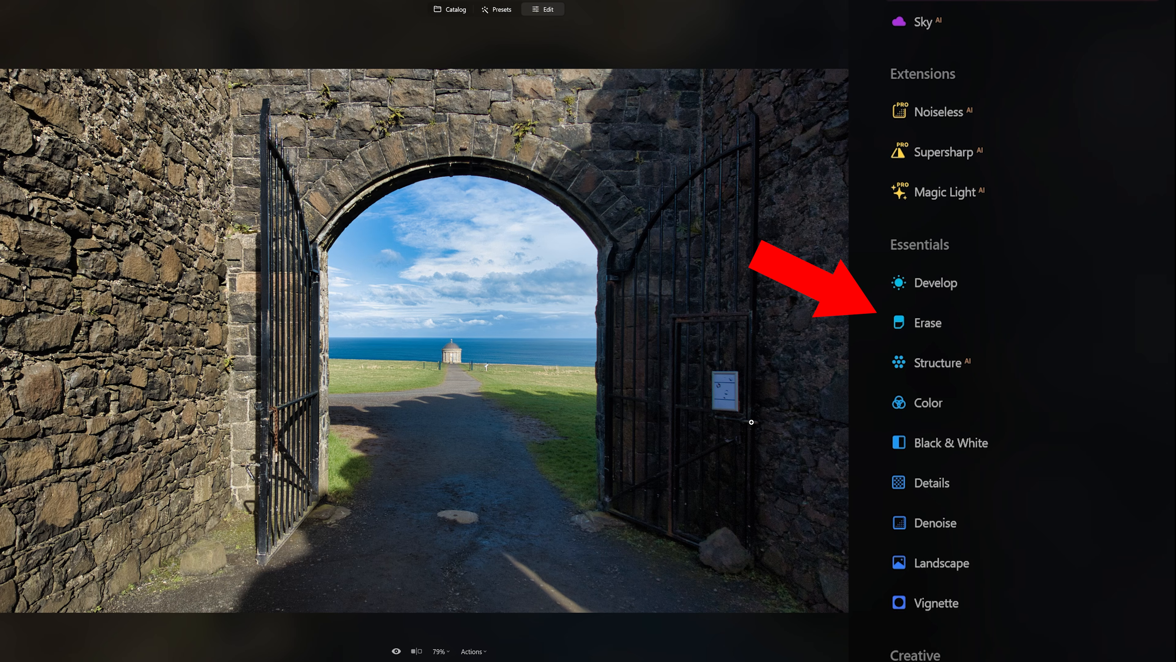
Open Erase, select the sign on the right-hand gate, and erase it.
left_click(928, 324)
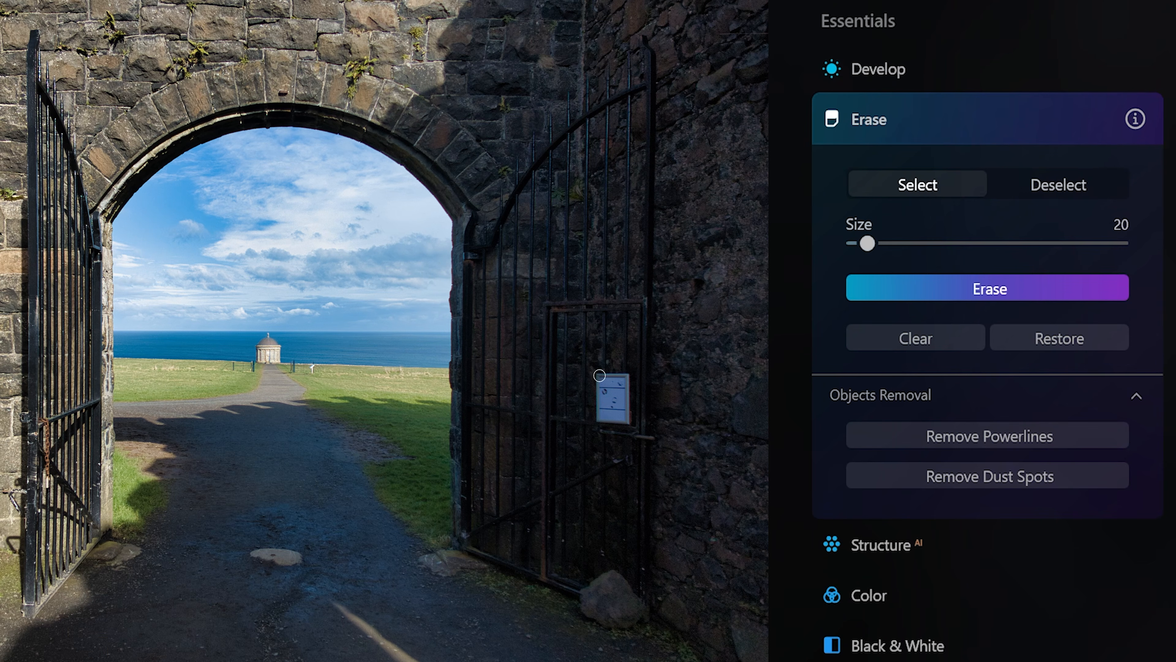
left_click_drag(714, 370, 714, 408)
mouse_move(598, 420)
left_mouse_down()
mouse_move(626, 423)
mouse_move(628, 376)
mouse_move(598, 376)
mouse_move(605, 414)
mouse_move(620, 410)
mouse_move(615, 386)
mouse_move(606, 406)
mouse_move(617, 392)
left_mouse_up()
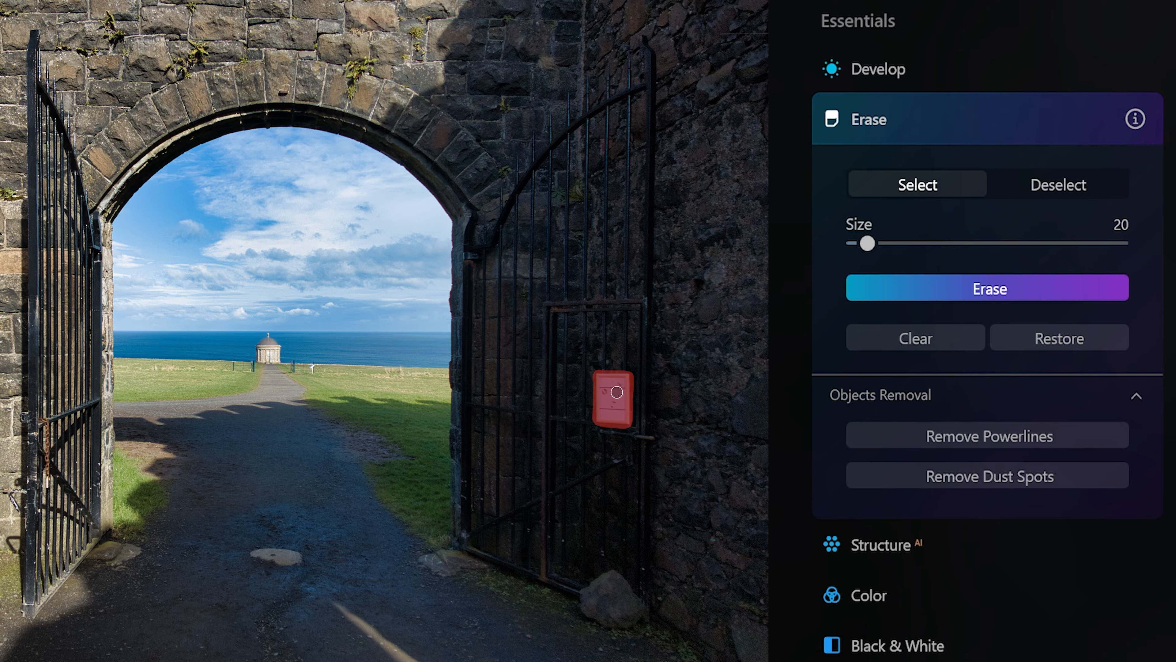
left_click(969, 300)
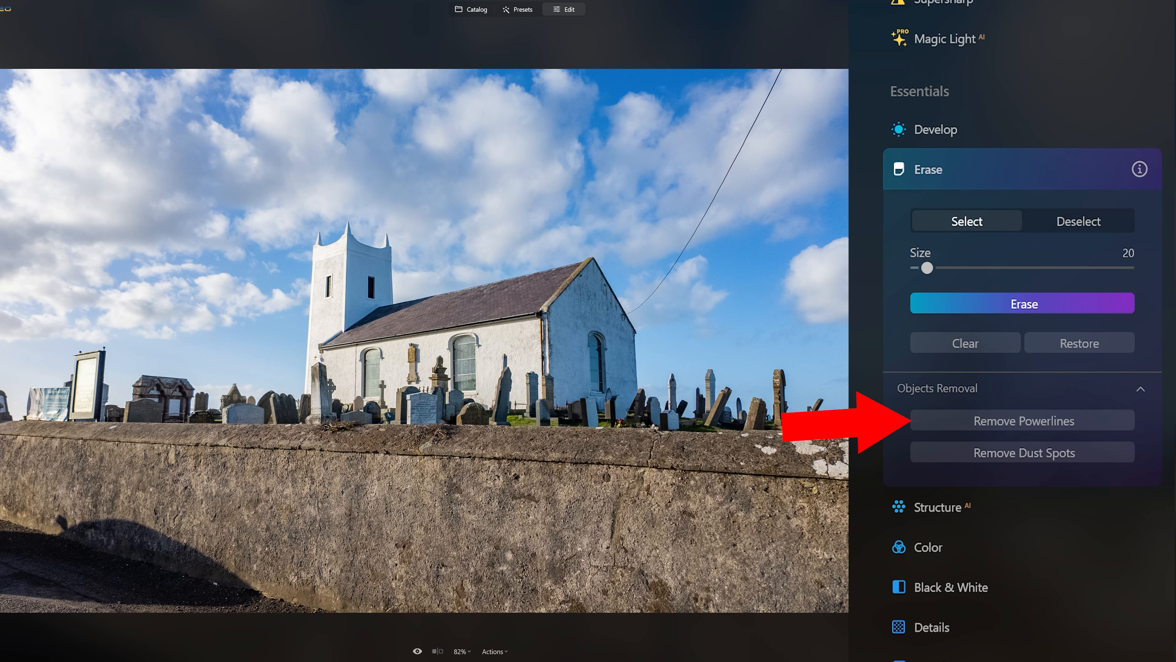
Remove the power line from the church photo with Remove Powerlines.
left_click(957, 428)
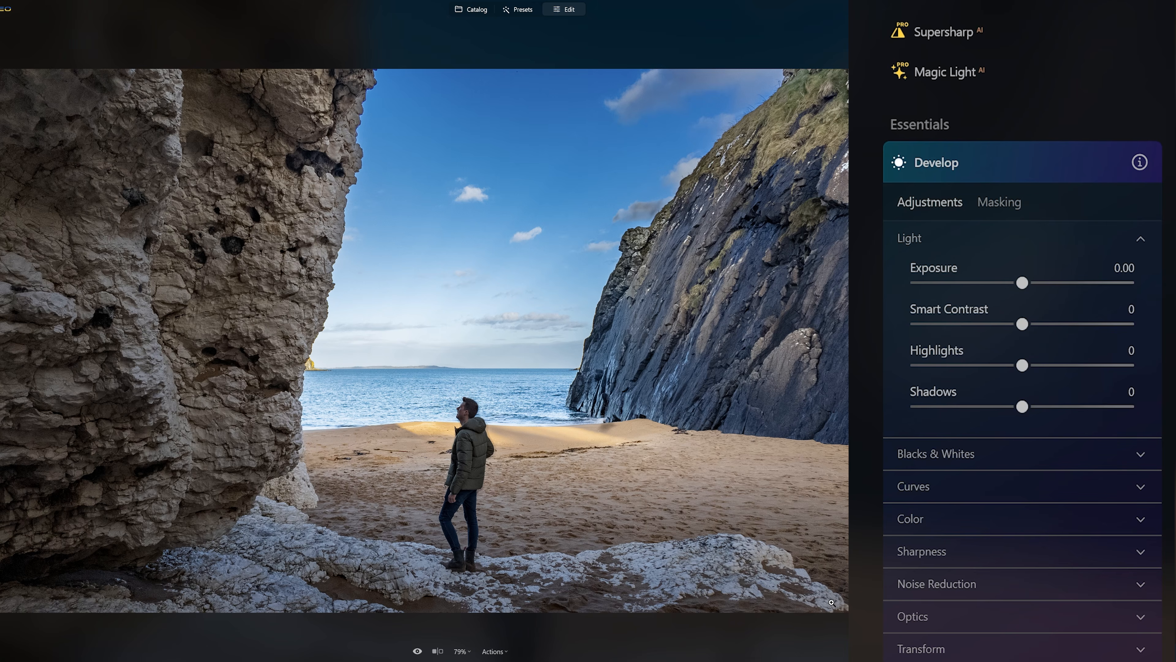
Raise Shadows to 91 and Exposure to 0.57 on the cave photo, then reset the Develop tool.
left_click_drag(1022, 407, 1120, 408)
left_click_drag(1023, 283, 1038, 287)
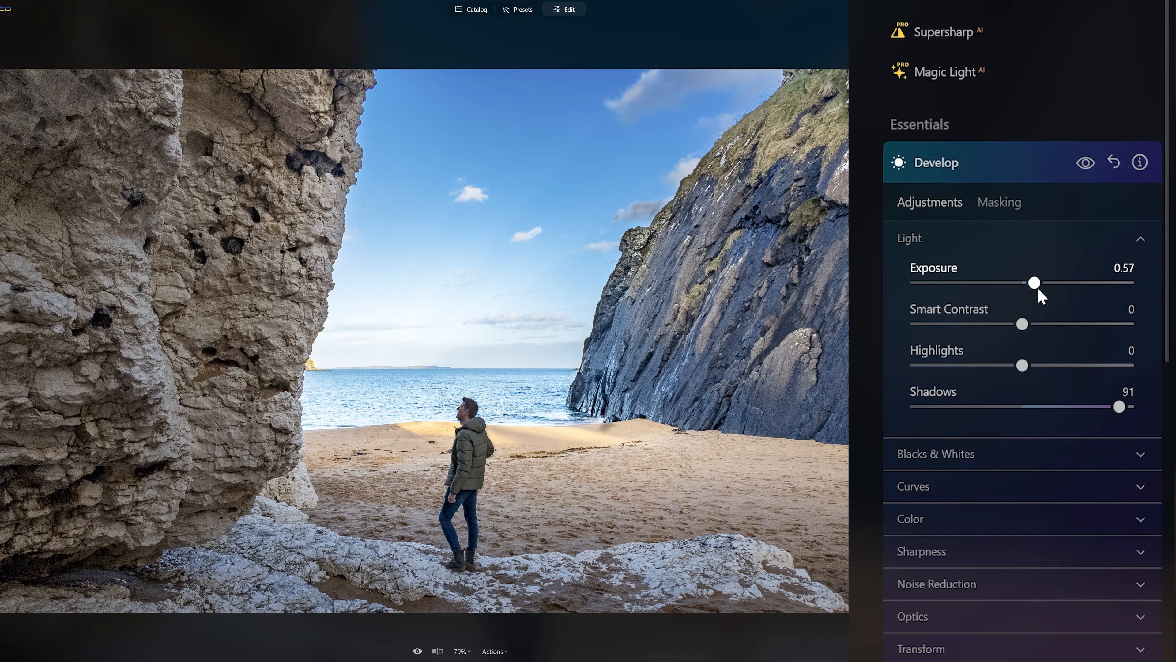
left_click(1114, 169)
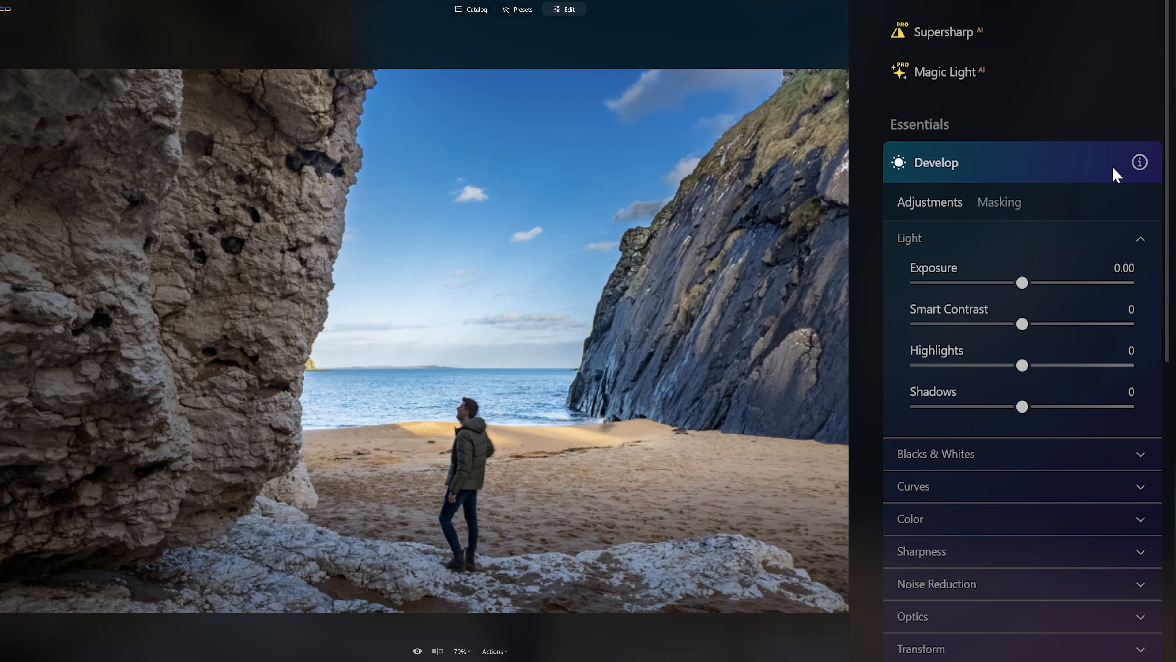
Open the Relight AI tool and raise Brightness Near.
scroll(1114, 171, "down", 10)
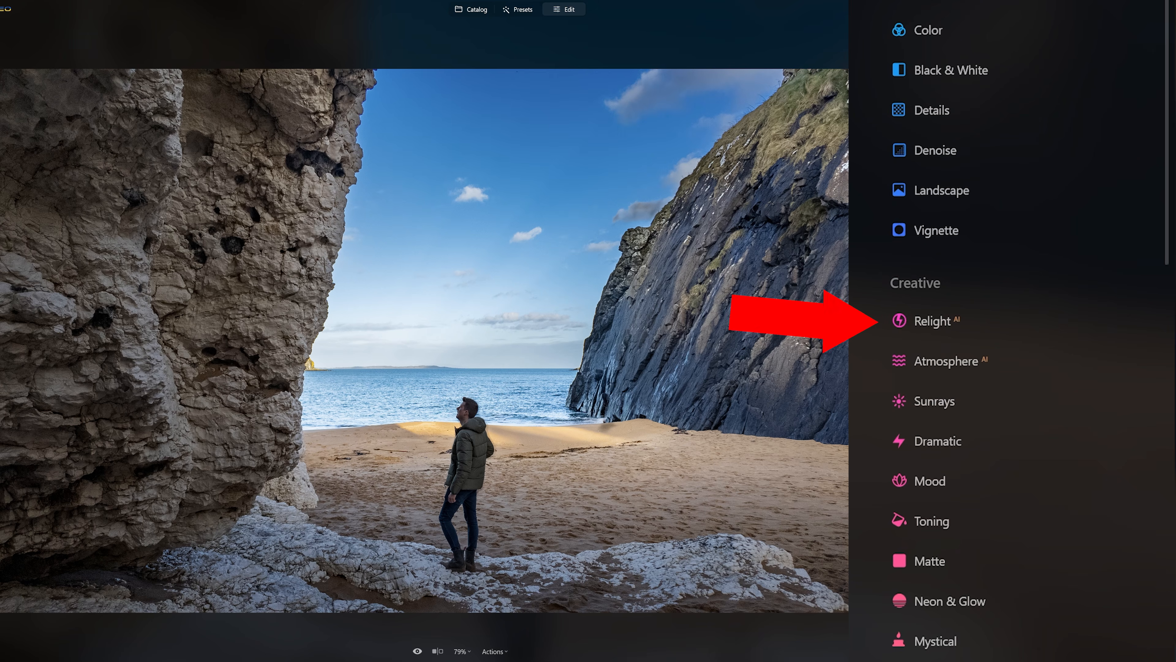
left_click(989, 321)
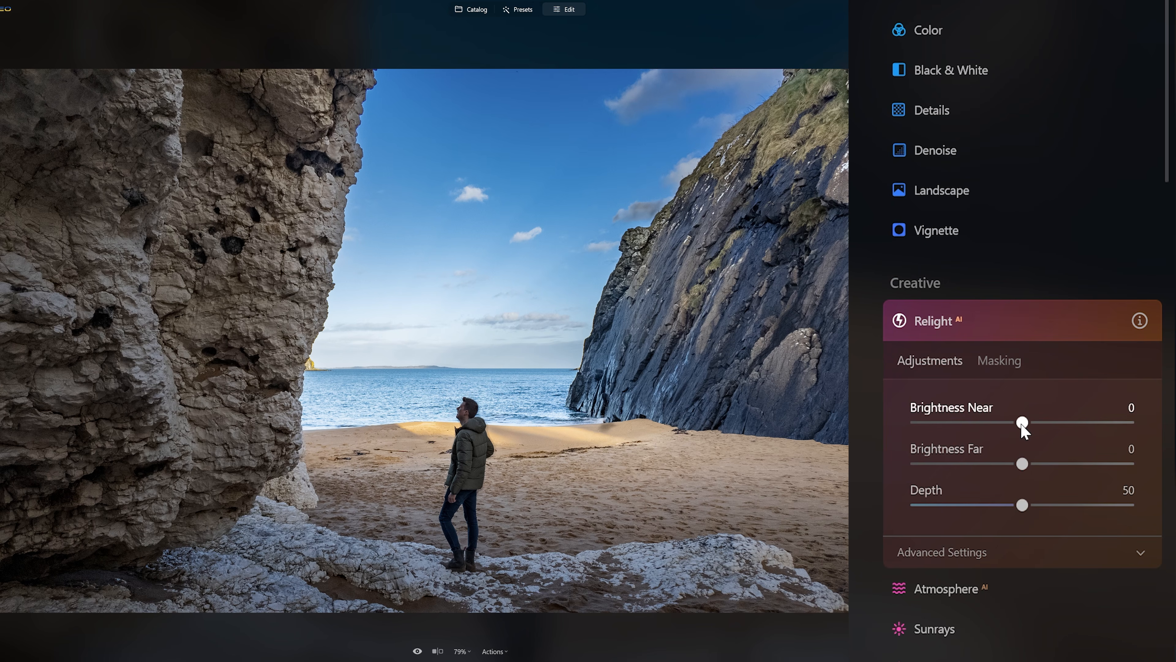
left_click_drag(1022, 423, 1096, 423)
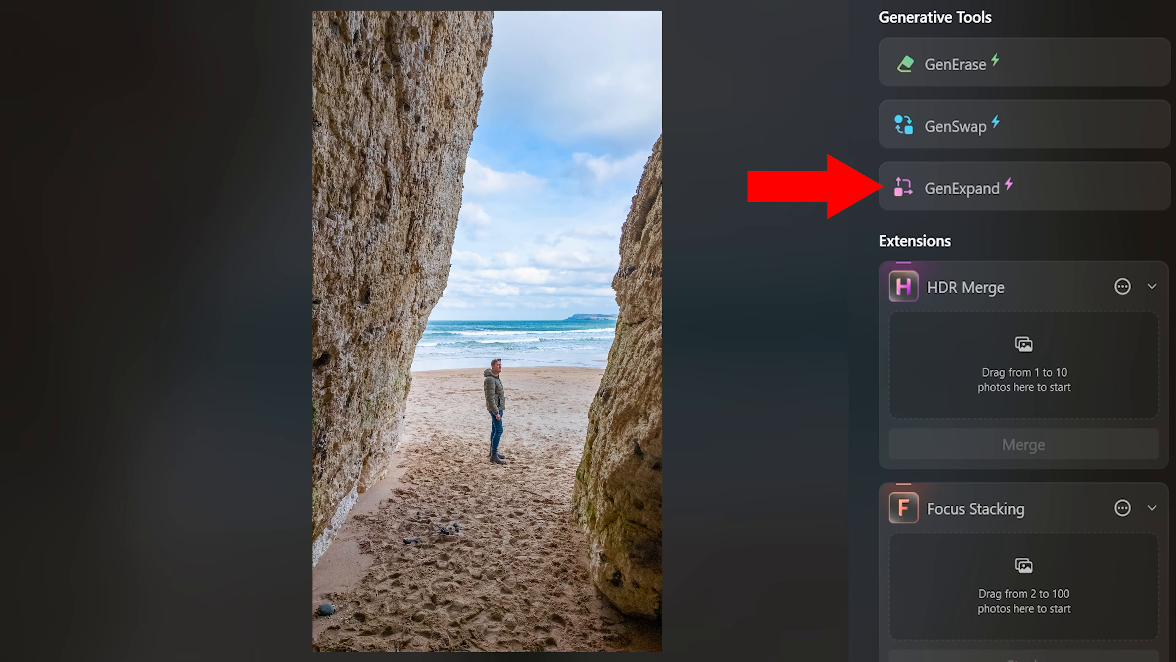
Open GenExpand on the vertical cave photo, widen the canvas on both sides, and generate the expansion.
left_click(981, 192)
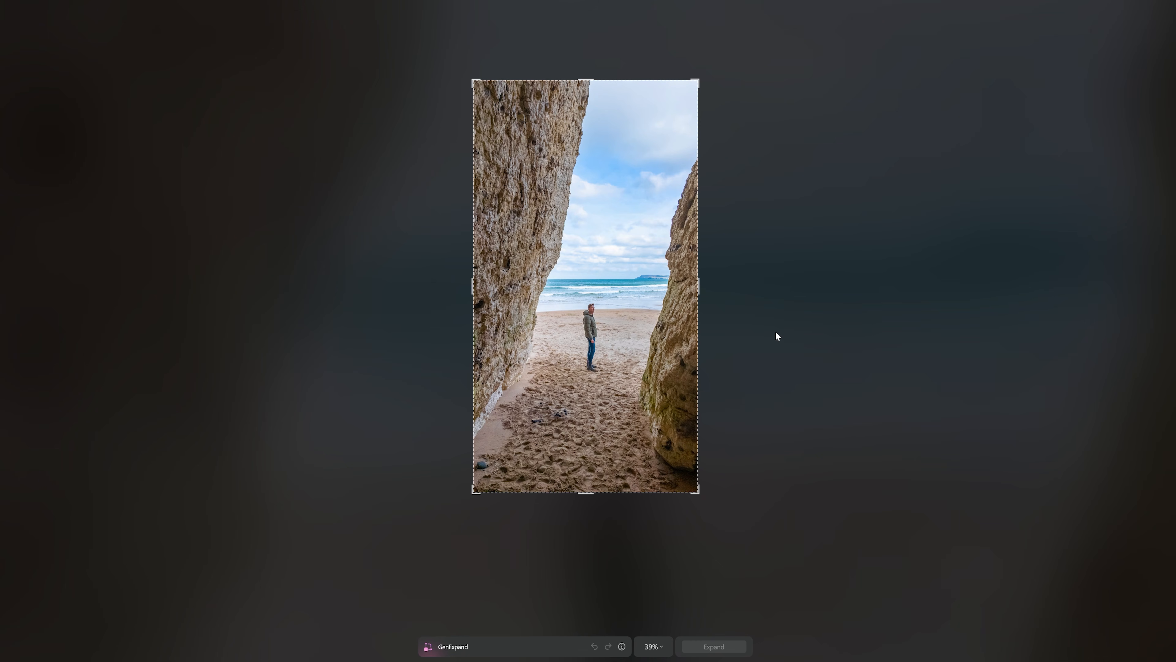
left_click_drag(699, 286, 840, 289)
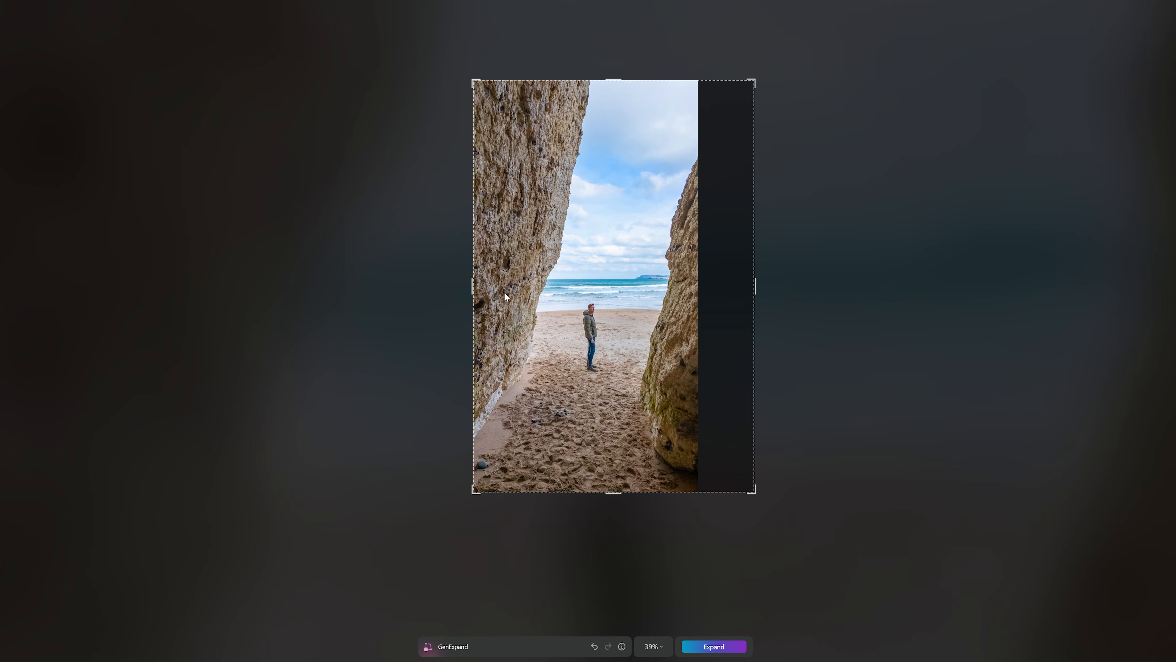
left_click_drag(472, 287, 301, 297)
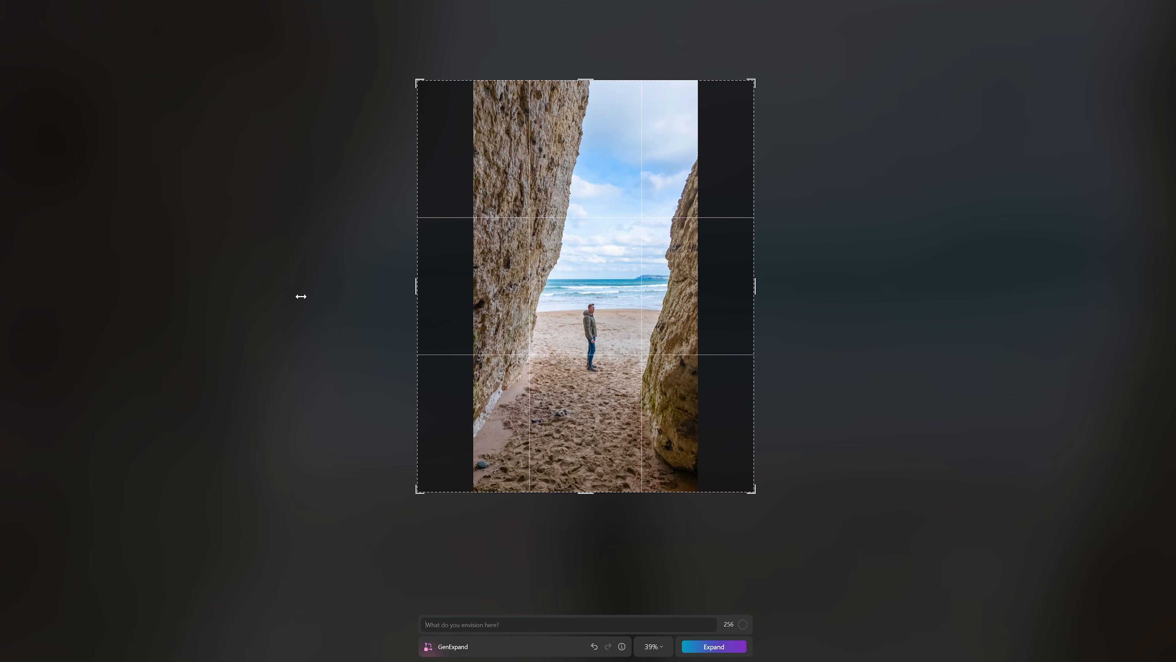
left_click(699, 648)
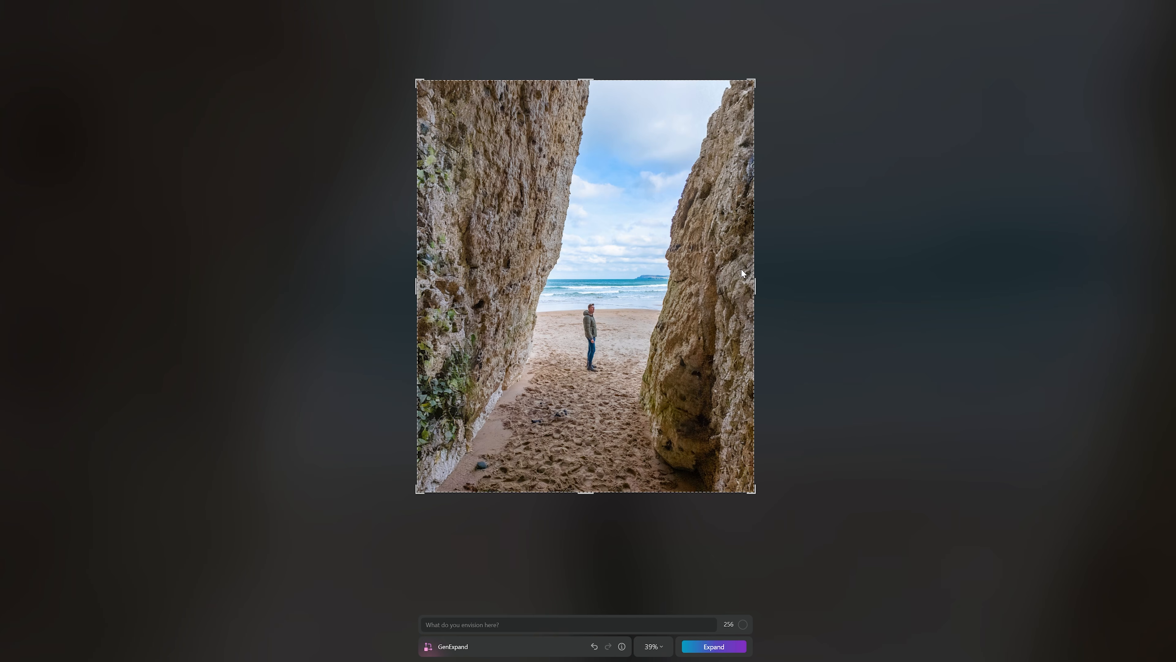
Widen the expanded canvas further on both sides and run GenExpand again.
left_click_drag(754, 281, 853, 281)
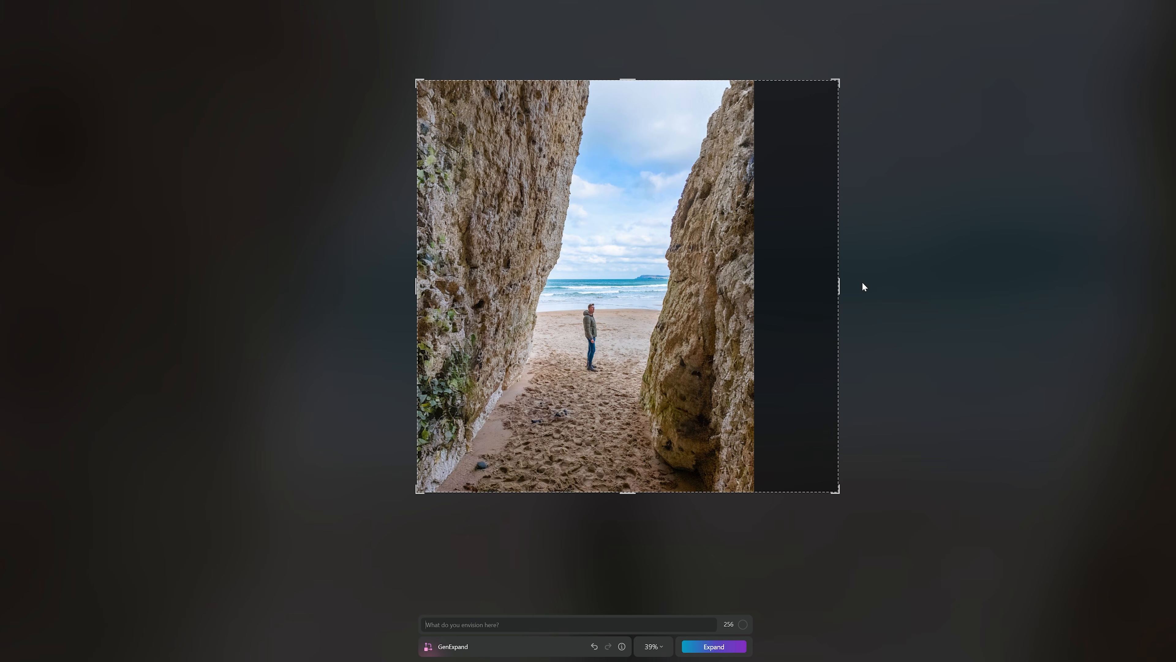
left_click_drag(417, 287, 189, 323)
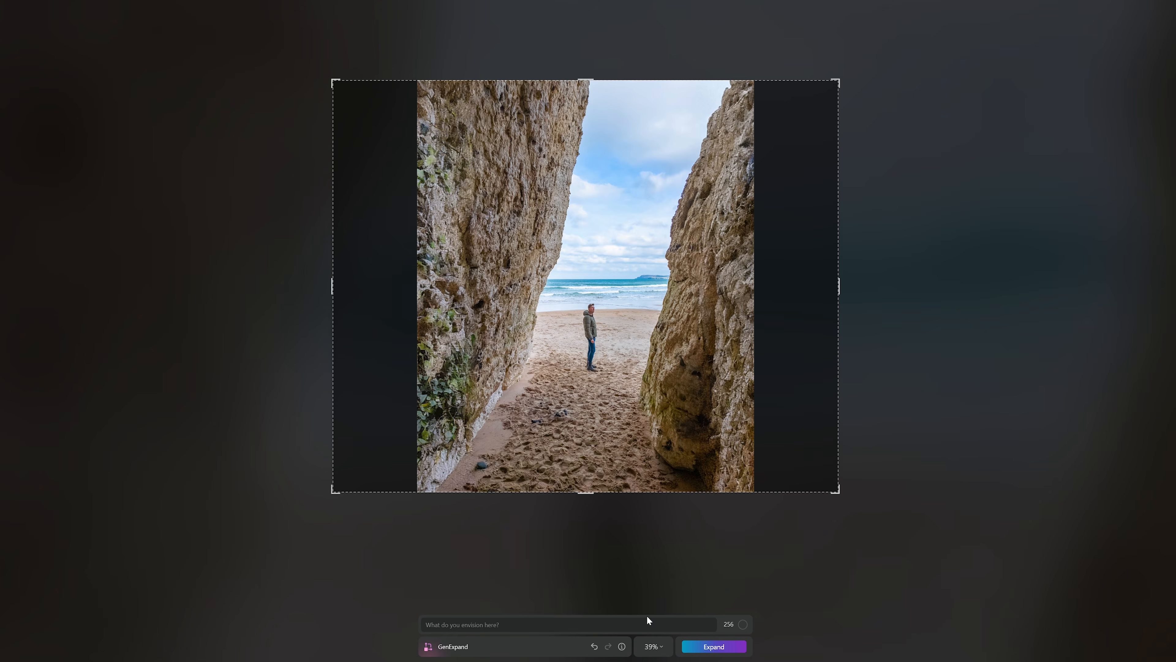
left_click(711, 646)
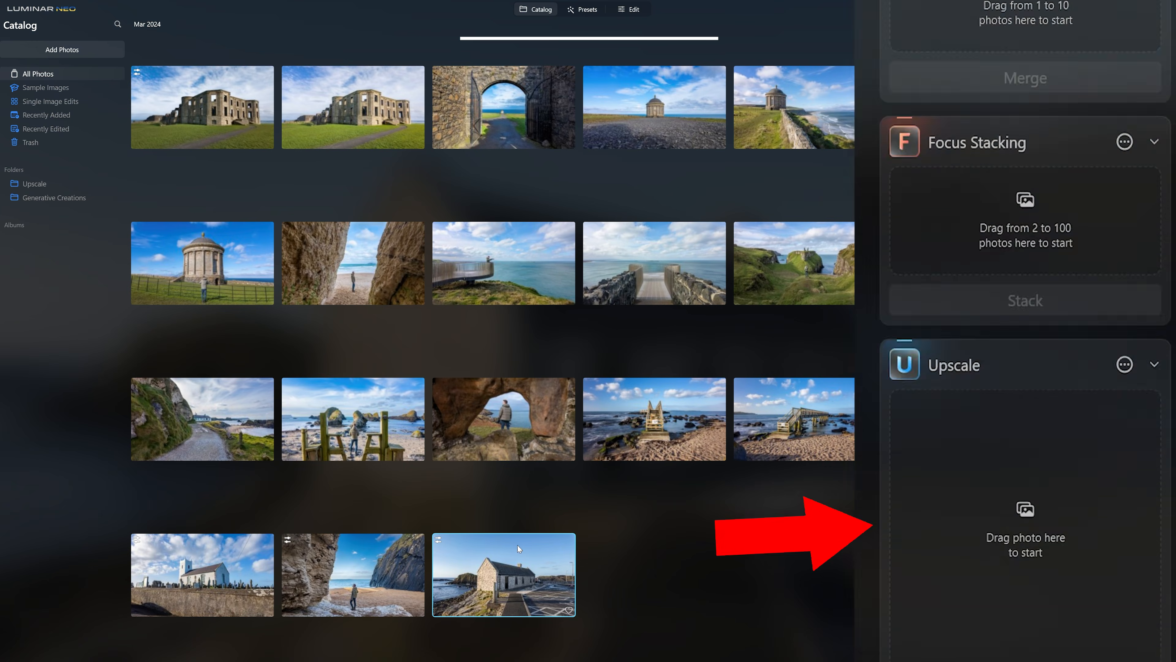
Drop the harbour building photo into the Upscale extension and upscale it 6x.
left_click_drag(518, 549, 1032, 366)
left_click(1121, 505)
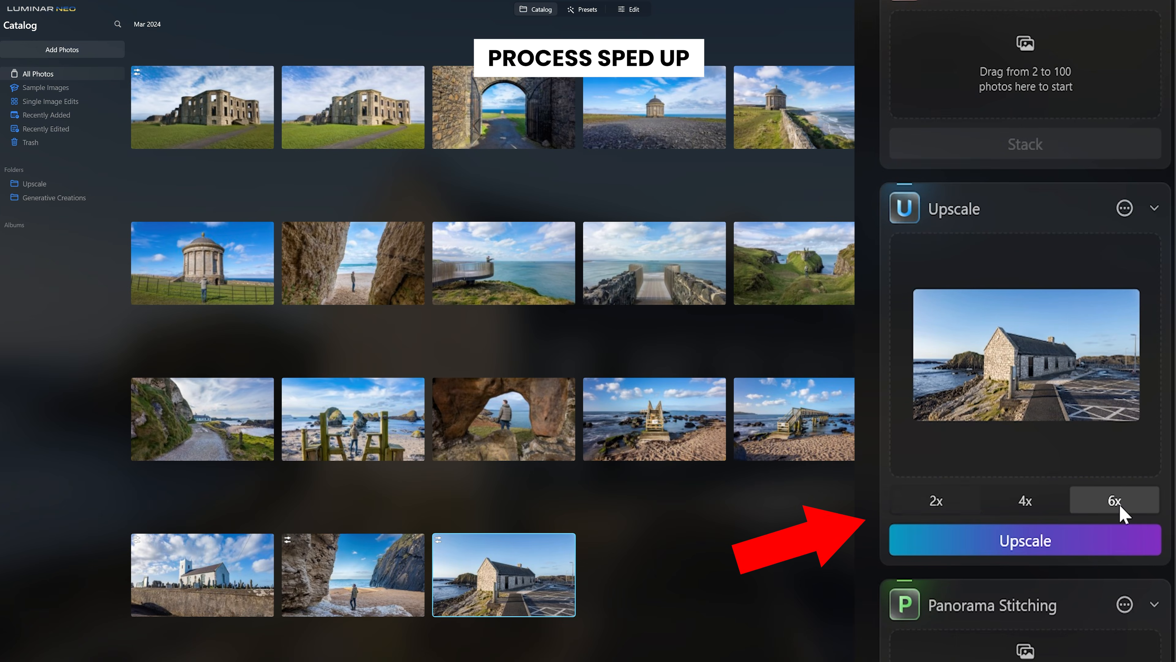
left_click(1105, 547)
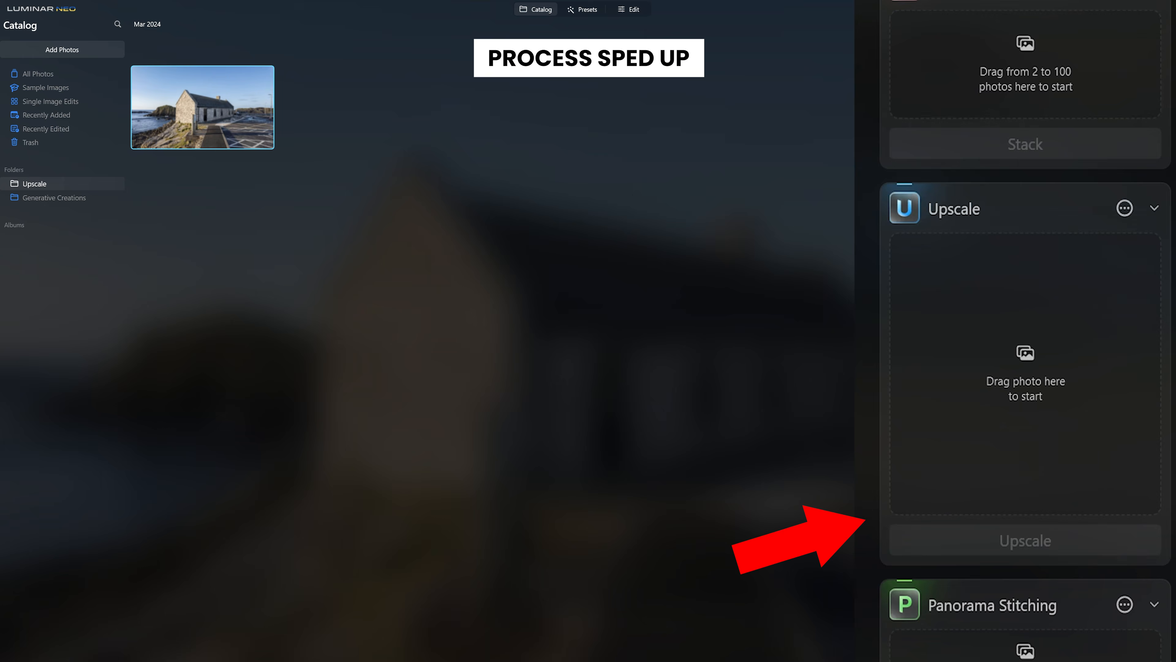